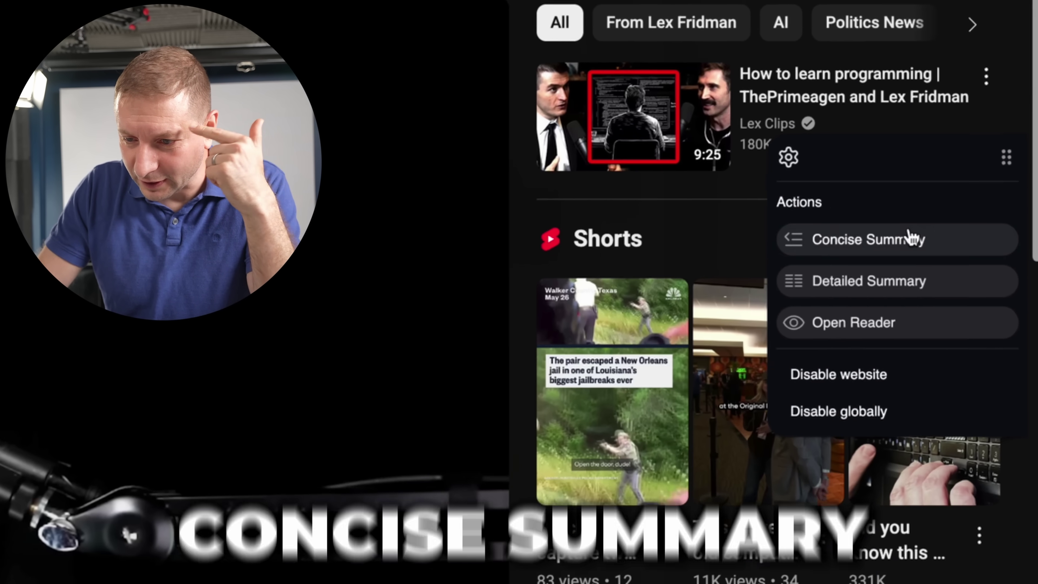
- Concisely summarize the Lex Fridman podcast, ask ThePrimeagen's view on JavaScript, and jump to 02:33:41
click(957, 184)
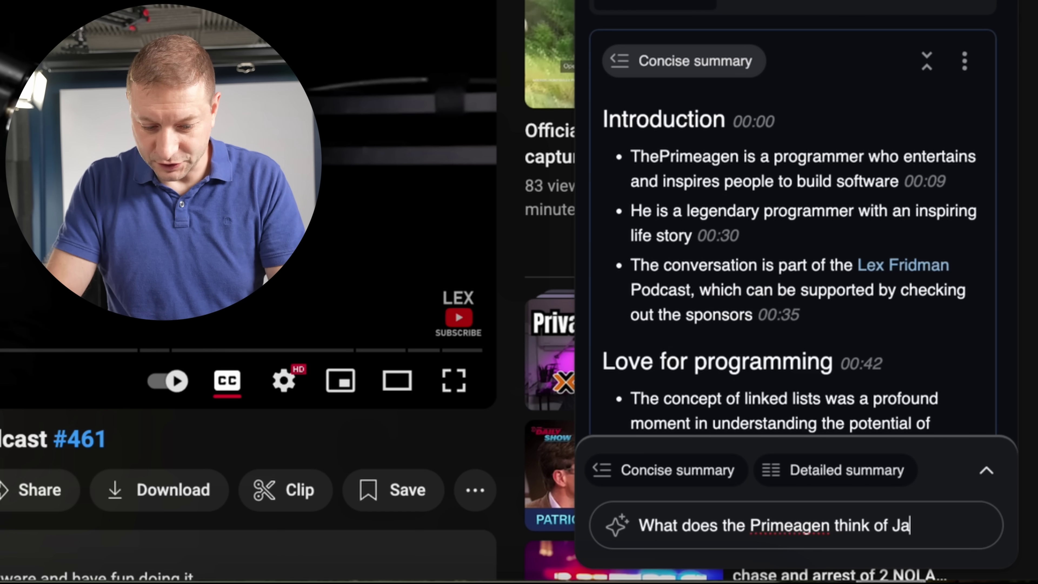
key(Return)
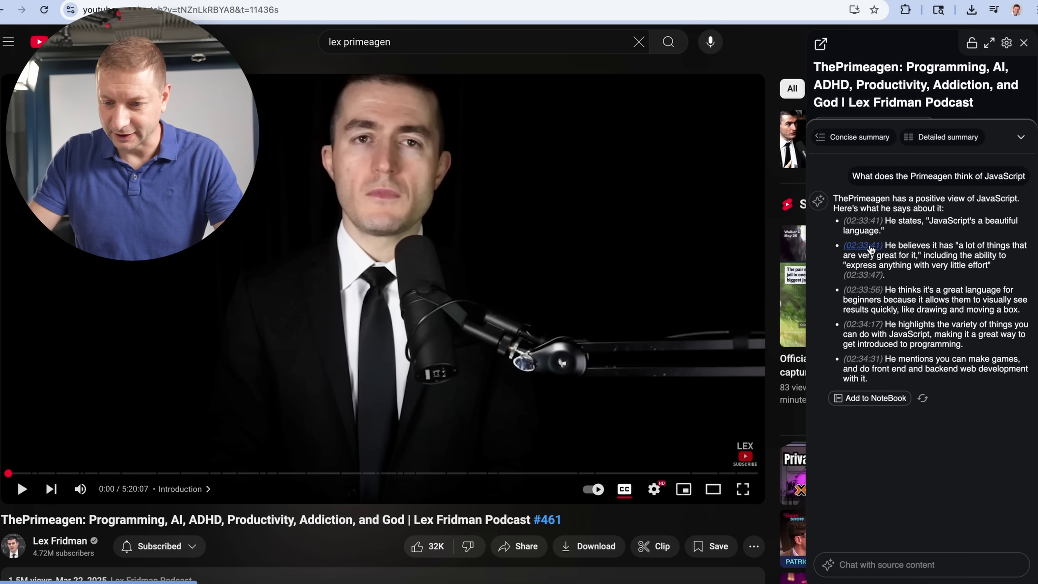
click(872, 248)
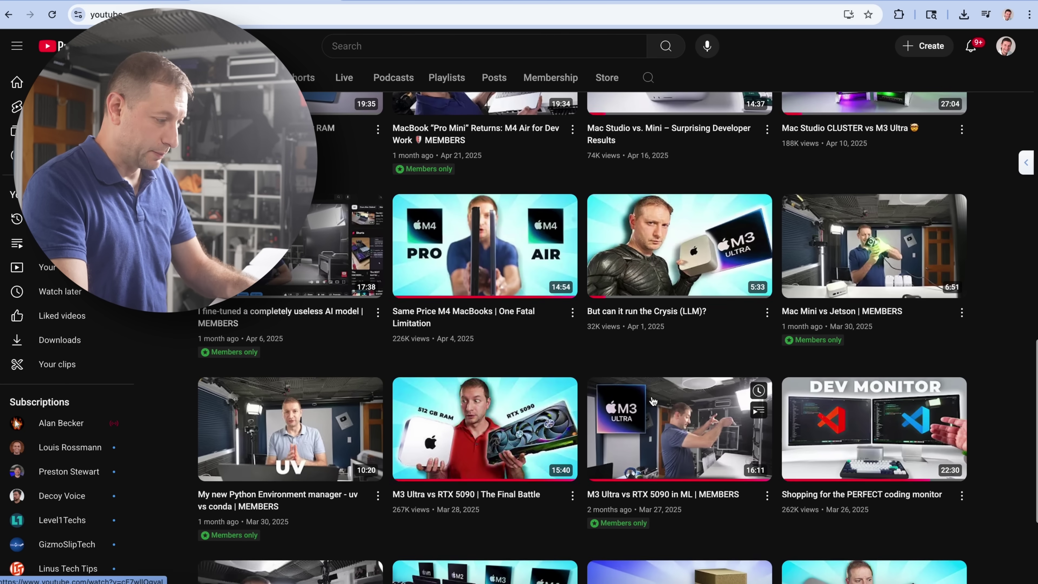
- Open the M3 Ultra vs RTX 5090 | The Final Battle video and generate its Recall concise summary
click(478, 425)
mouse_move(1028, 163)
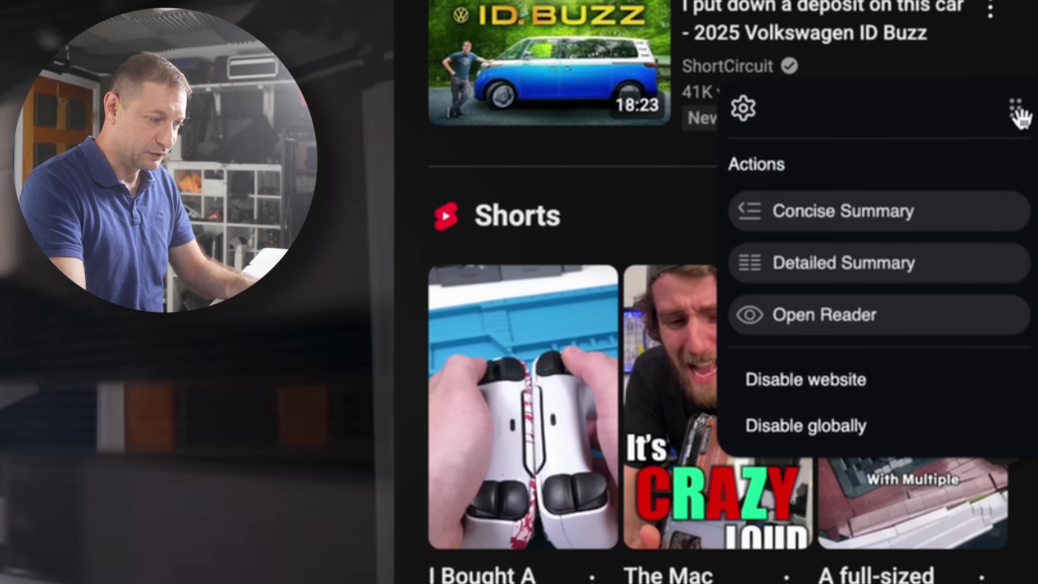
click(960, 209)
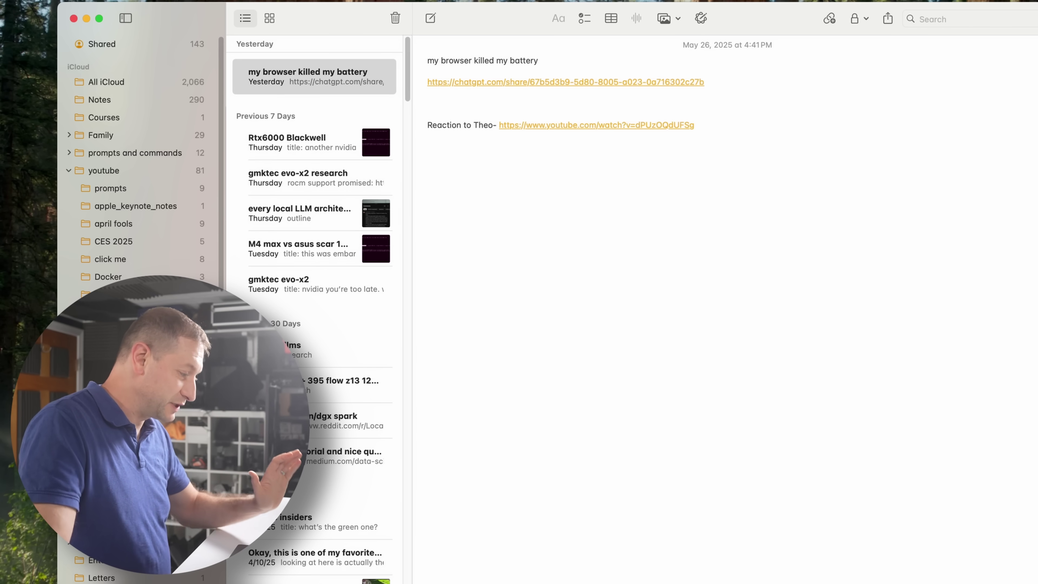
- Browse the LLM and gmktec evo-x2 notes, then open the M4 MacBook Air note in m4 Macbook air
click(270, 221)
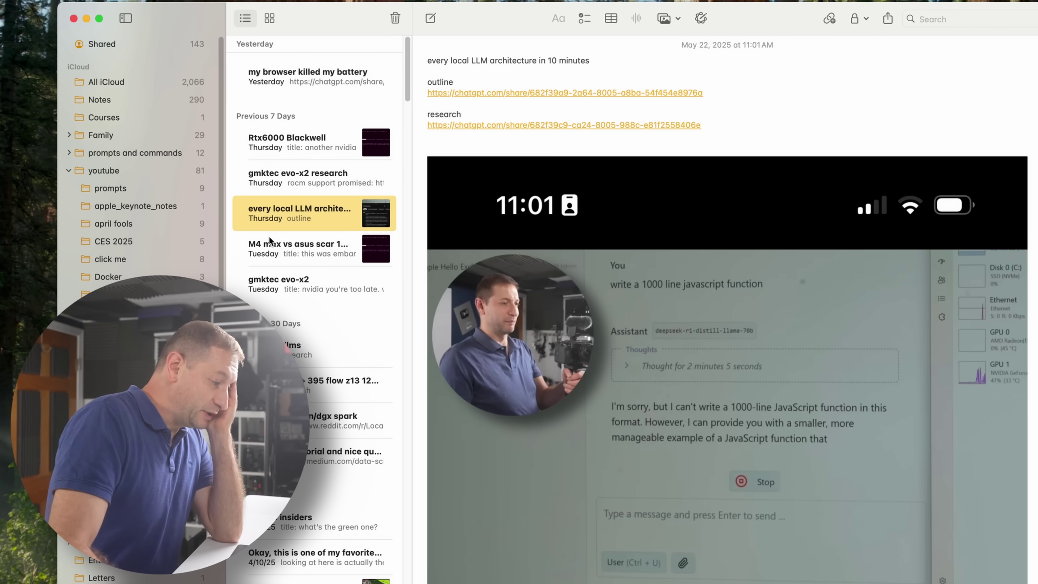
click(268, 174)
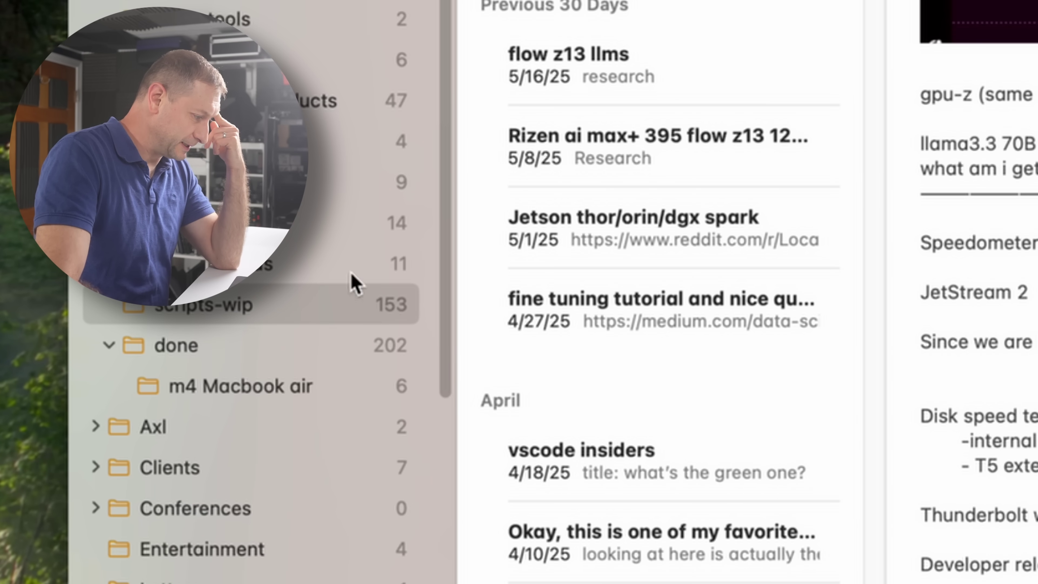
click(241, 386)
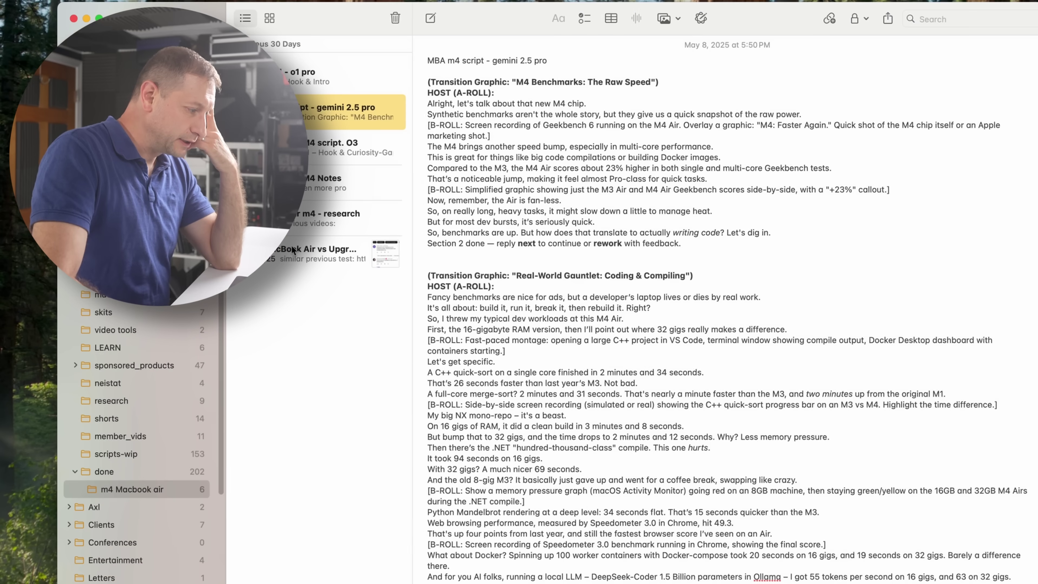
click(359, 274)
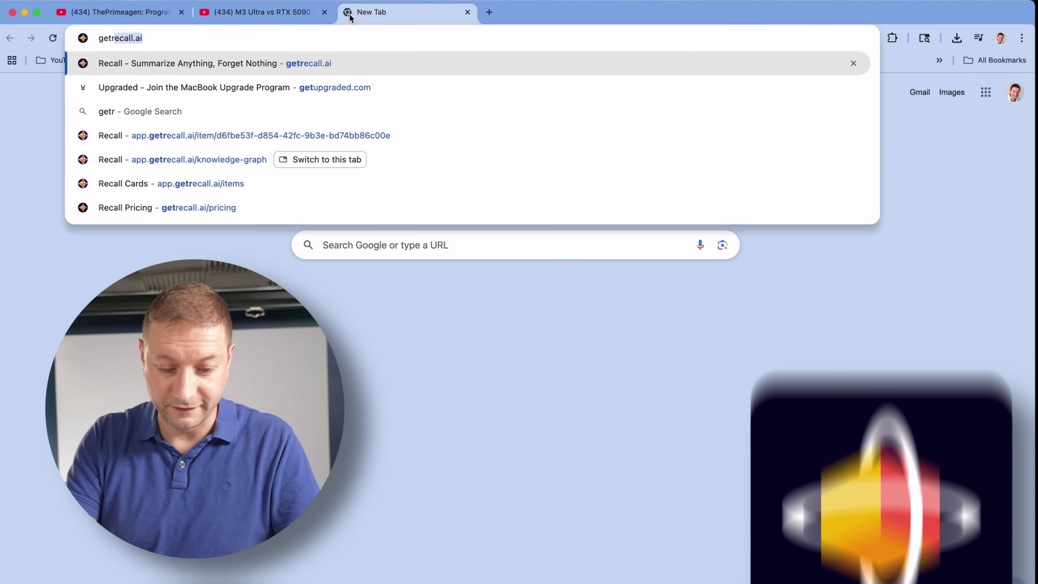
- Load getrecall.ai in a new tab and scroll through the Recall homepage
key(Return)
scroll(409, 235, down, 10)
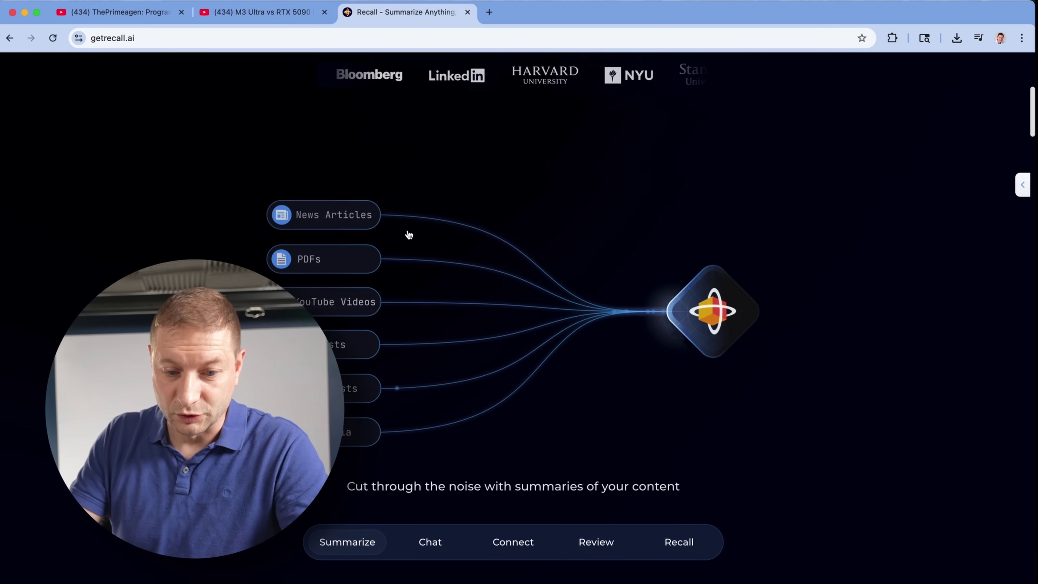
scroll(468, 255, down, 15)
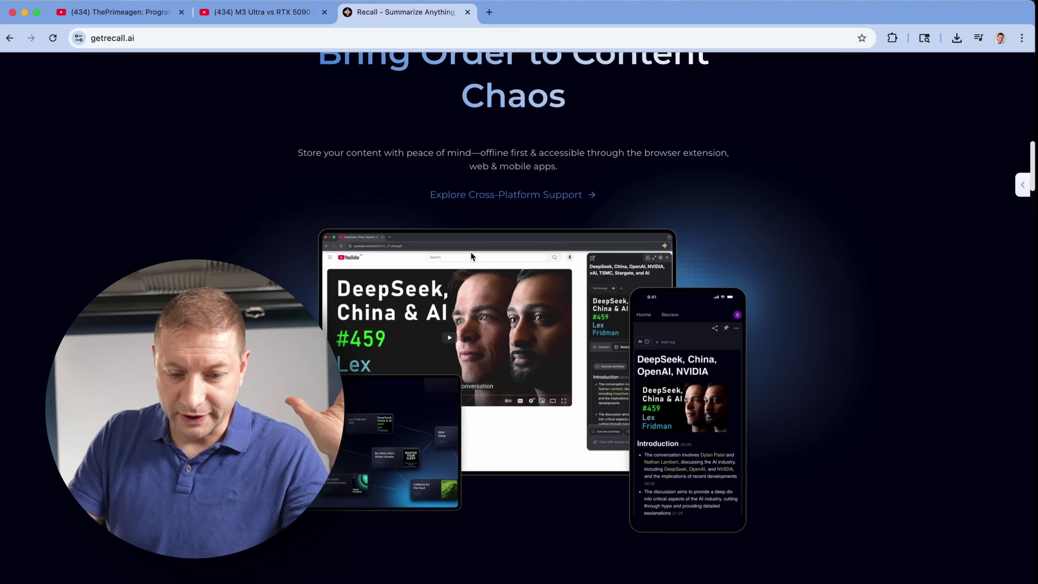
scroll(469, 253, down, 12)
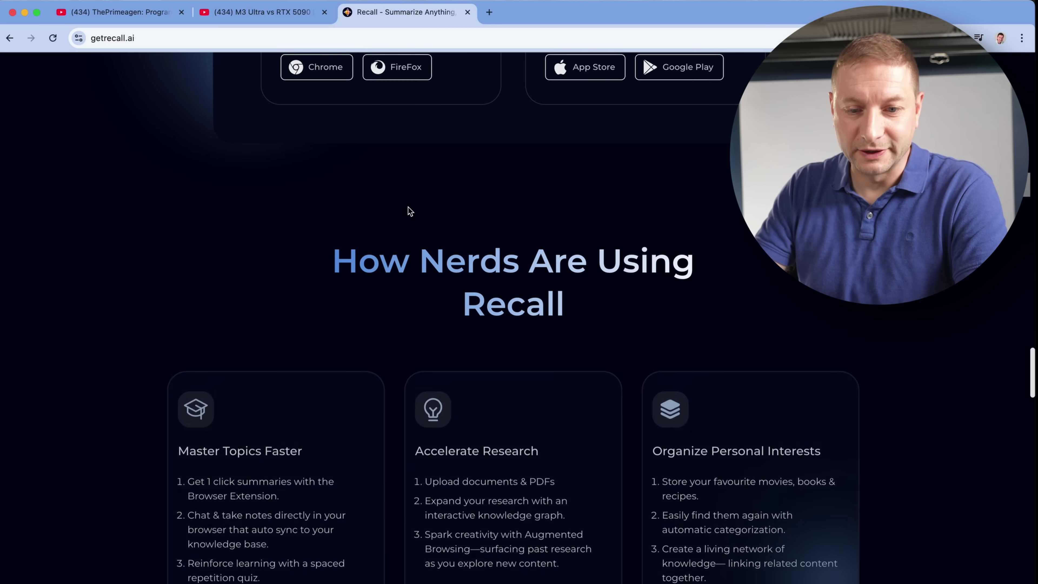
scroll(416, 216, down, 8)
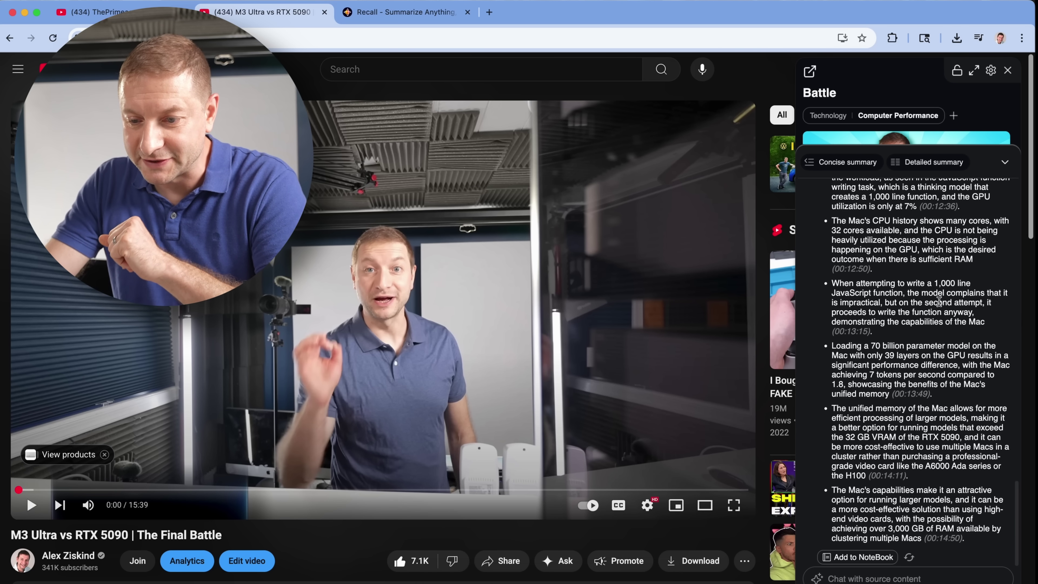
- Scroll back up through the M3 Ultra video's Recall summary
scroll(936, 312, up, 15)
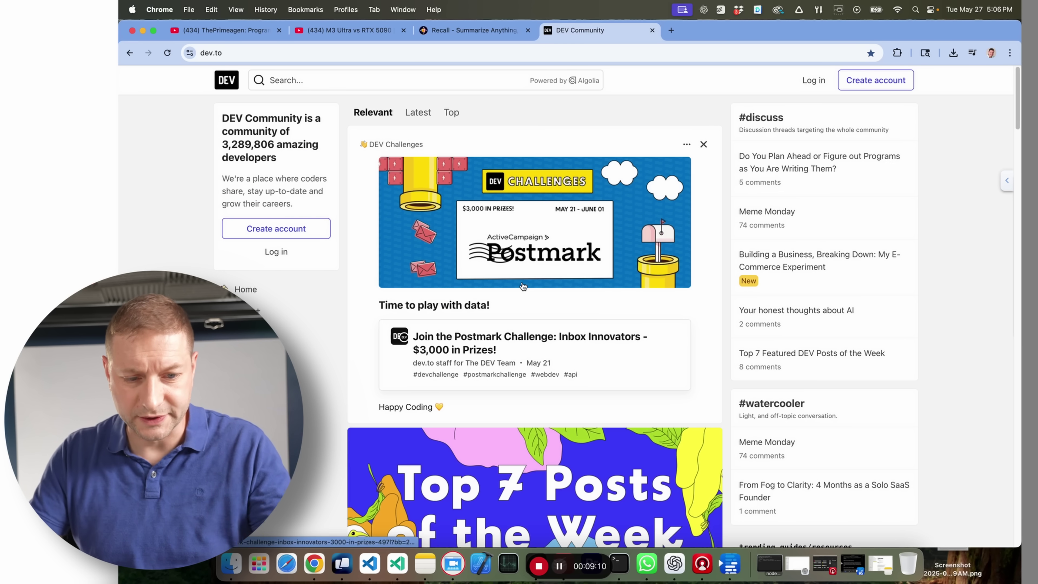
- Open the Fullstack Open Source Projects article on dev.to and read through it
scroll(330, 303, down, 15)
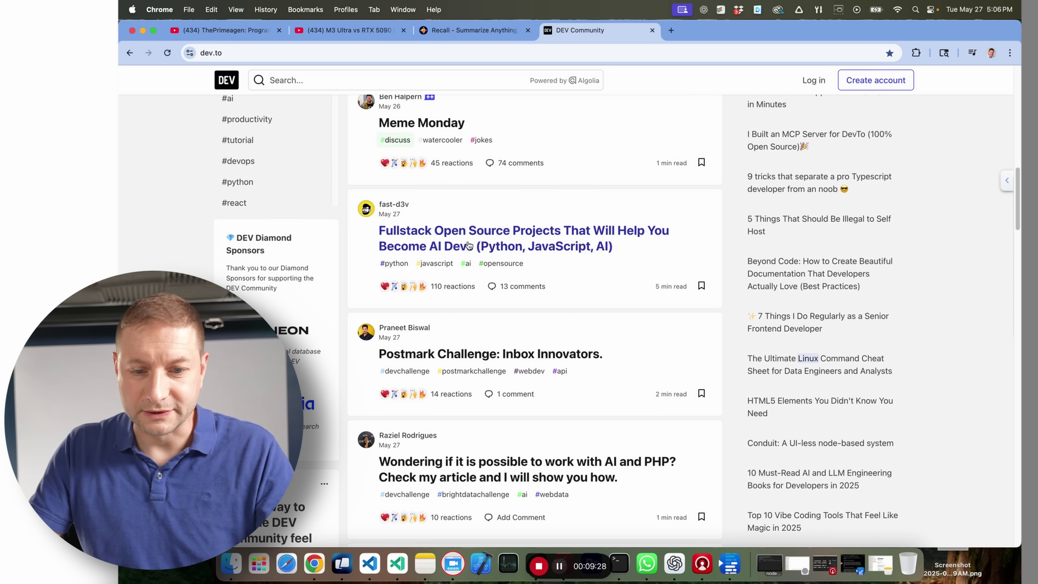
click(469, 246)
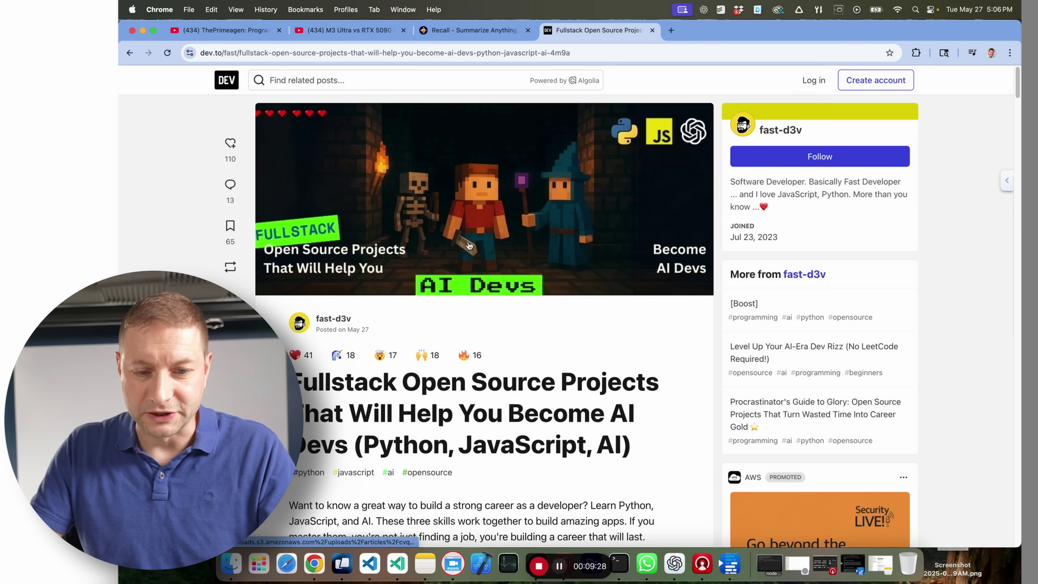
scroll(470, 284, down, 3)
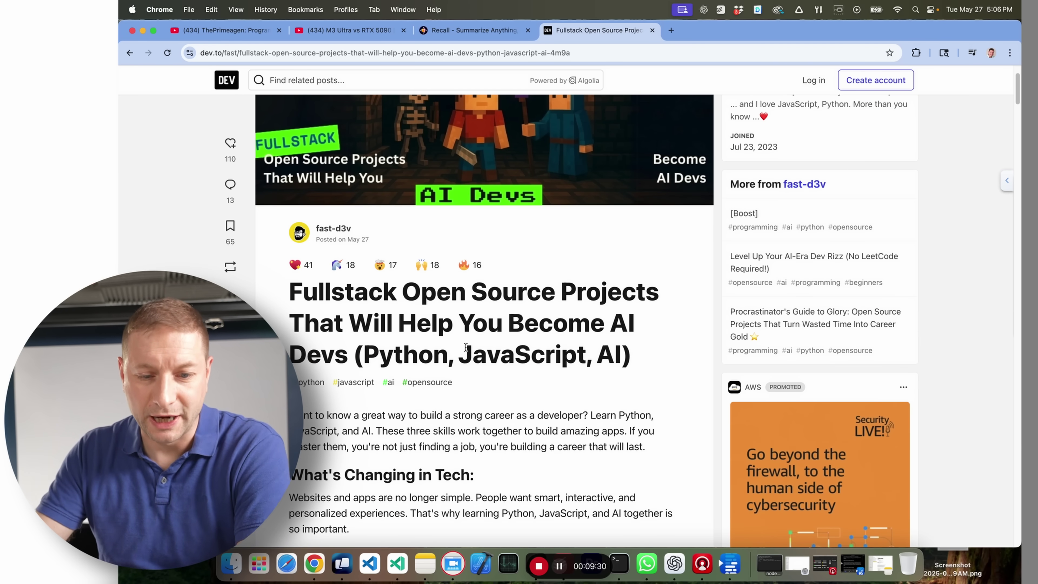
double_click(397, 348)
click(372, 352)
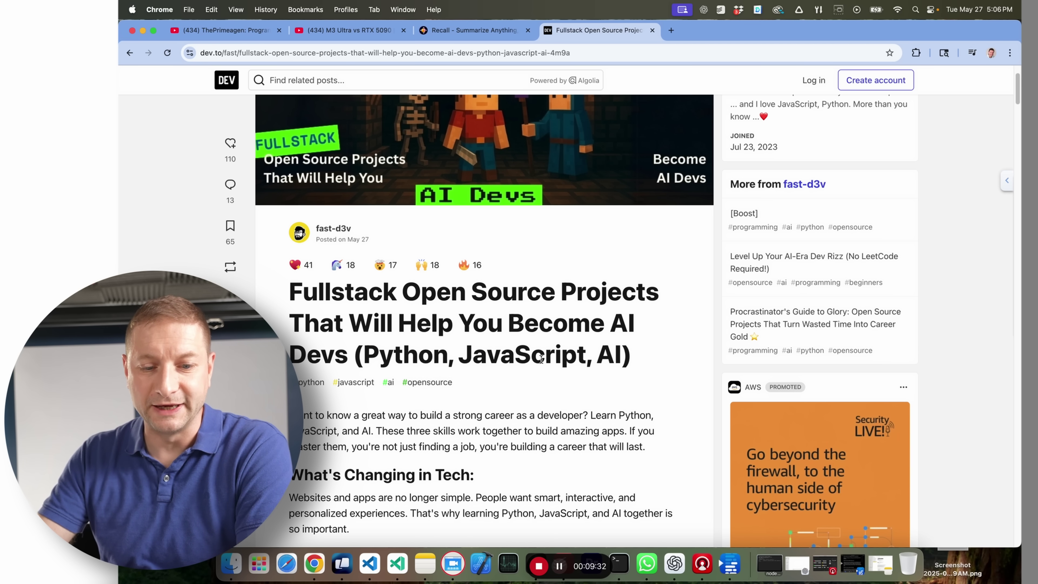
scroll(546, 362, down, 20)
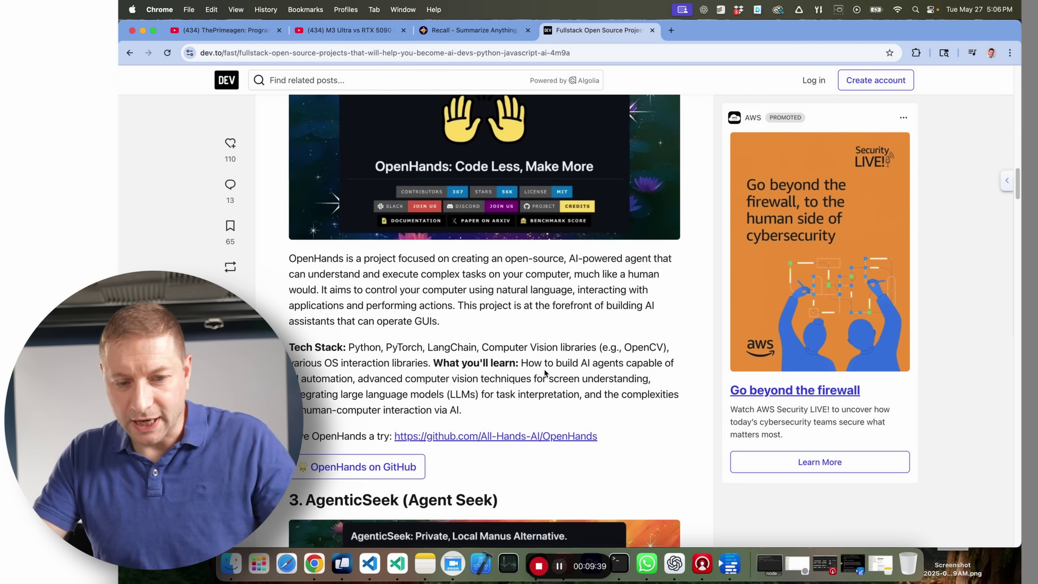
scroll(485, 328, down, 10)
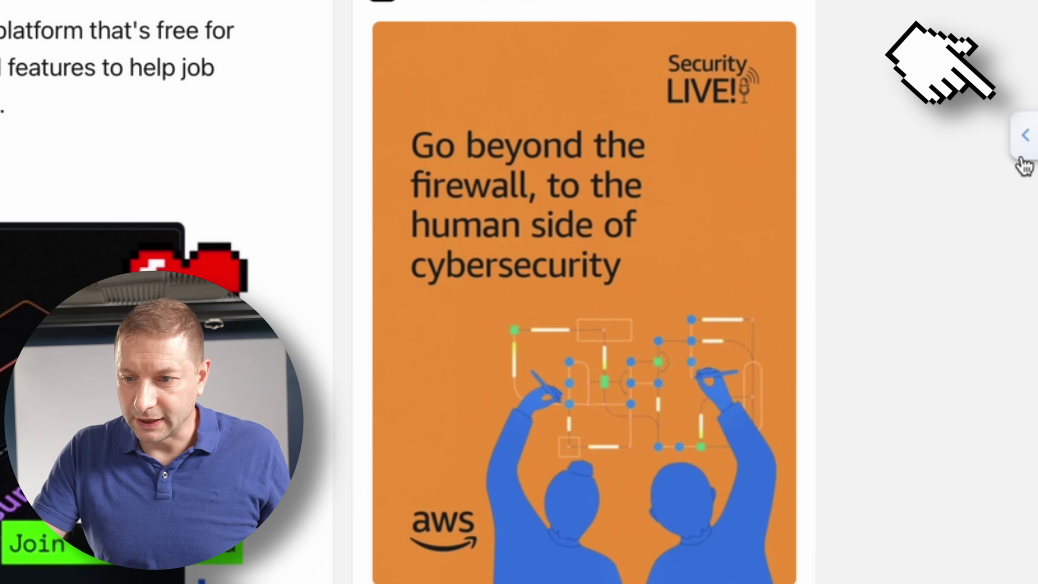
- Summarize the article concisely in Recall, ask whether JavaScript or Python is better for AI, and open it in Recall
click(1007, 180)
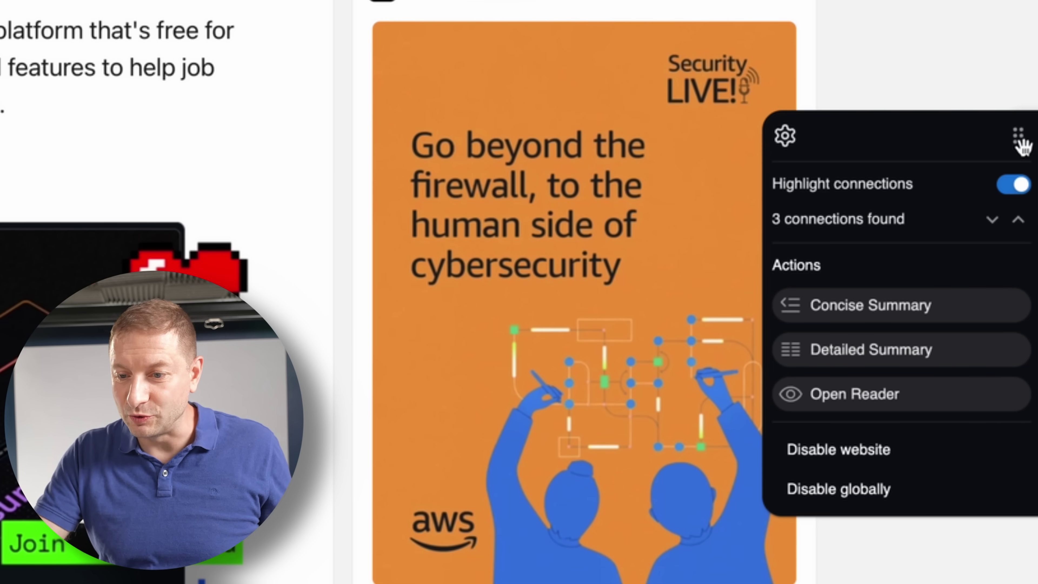
click(824, 309)
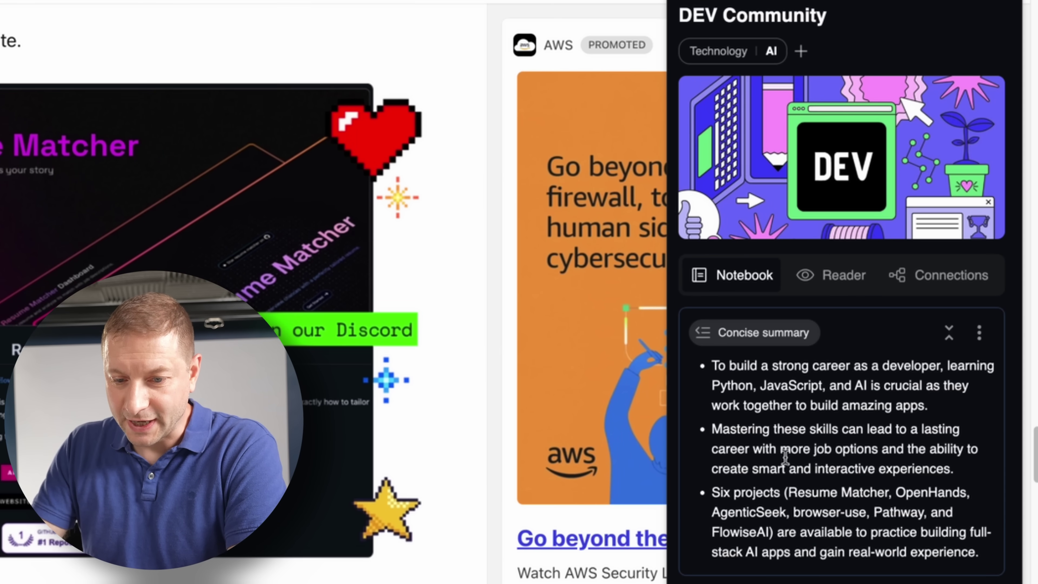
scroll(878, 347, down, 10)
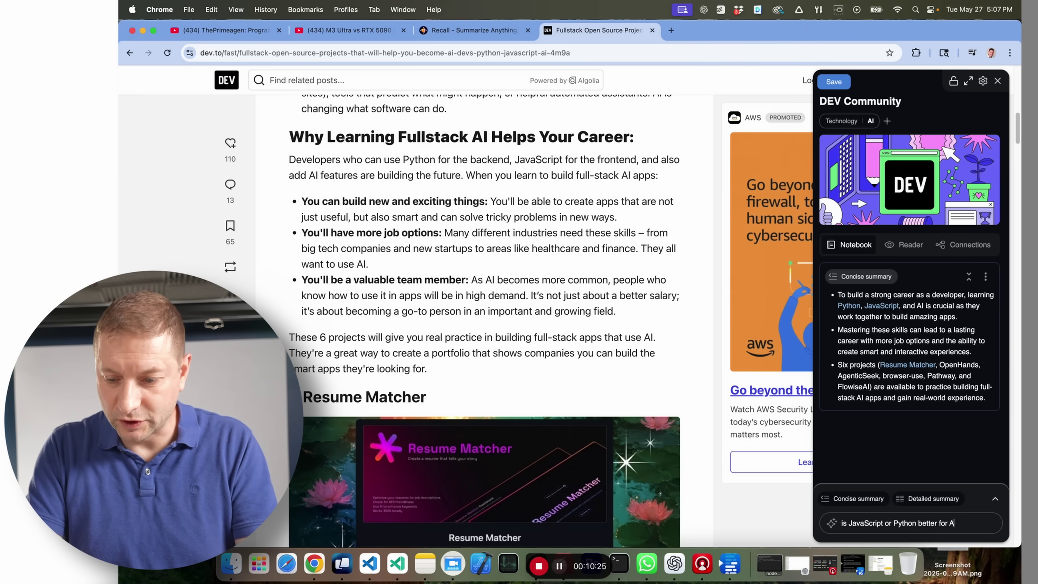
text(I)
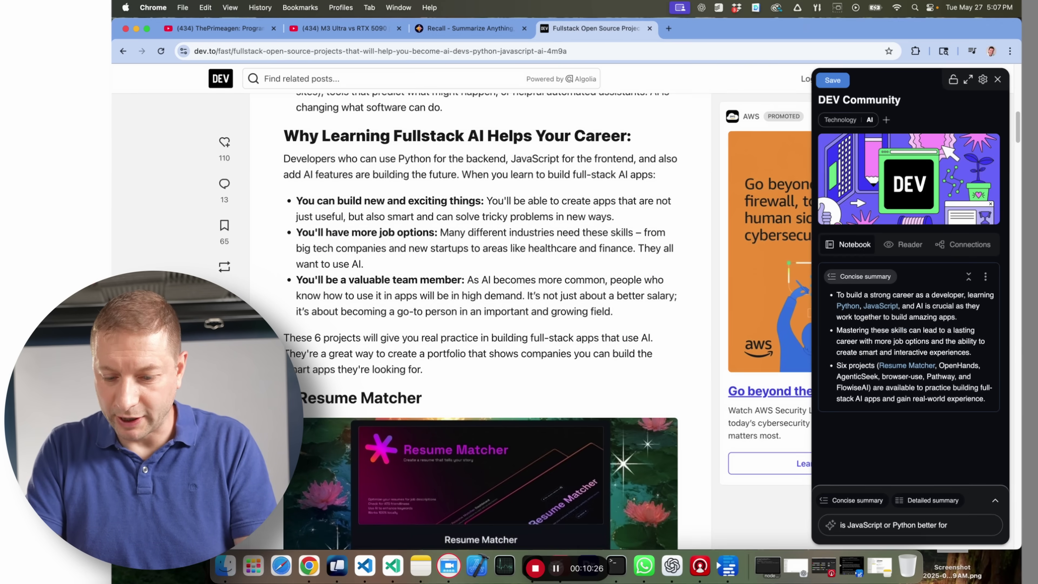
key(Return)
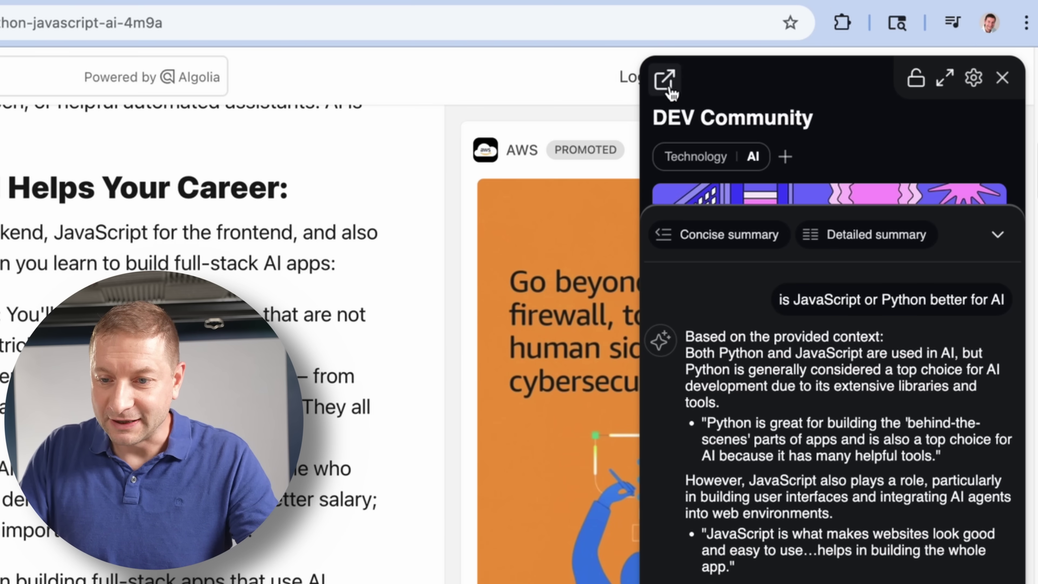
click(665, 80)
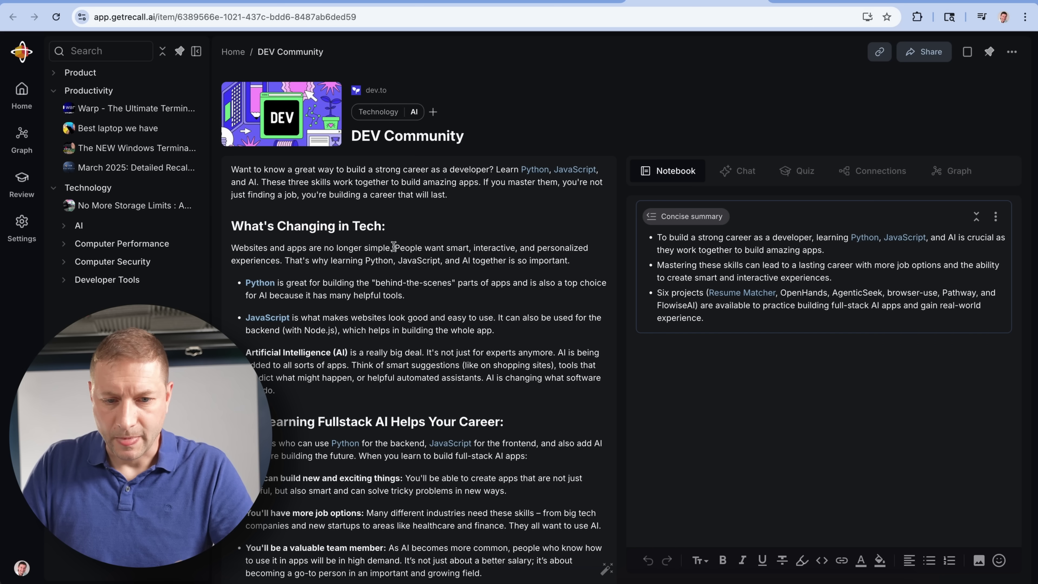
- Look over the earlier chat about the DEV Community article, then bring up its quiz
scroll(414, 264, down, 3)
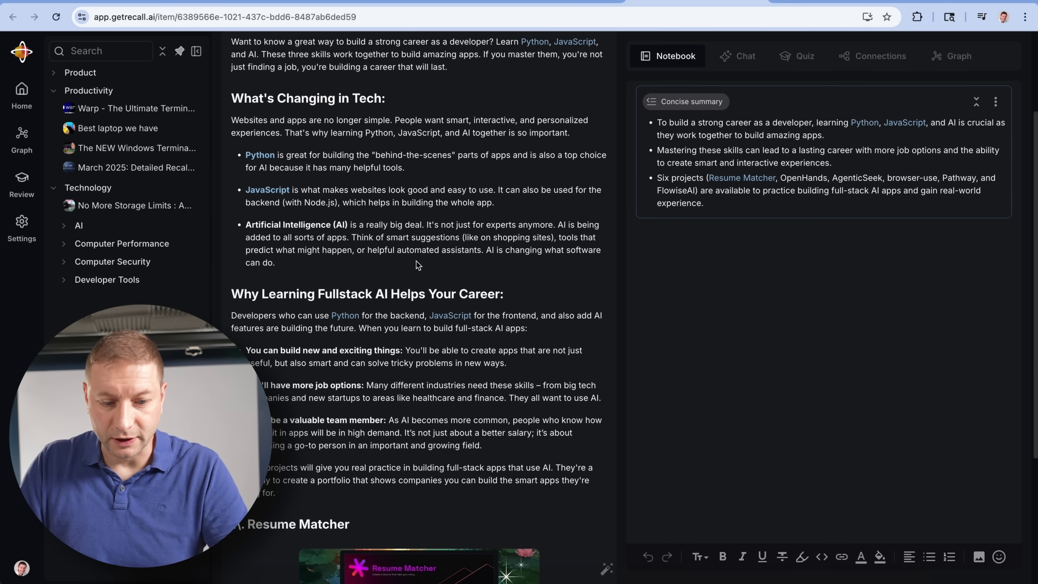
scroll(452, 266, up, 3)
click(742, 180)
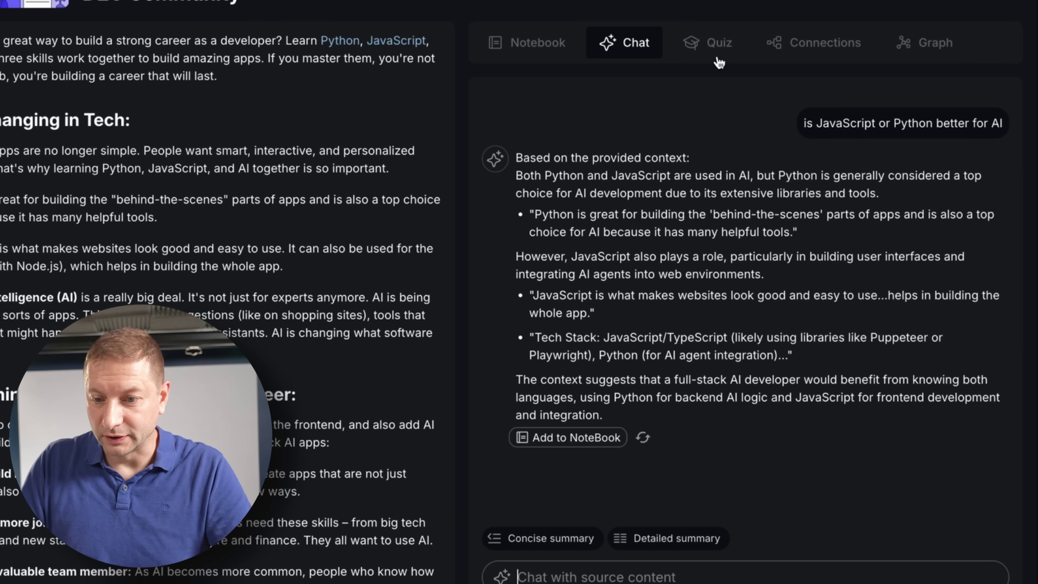
click(715, 53)
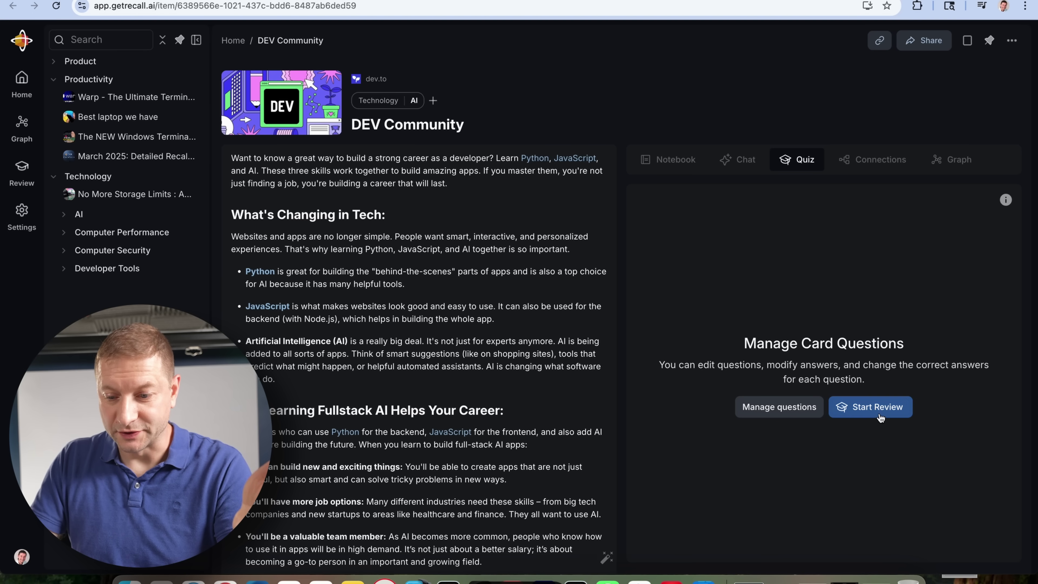
- Start the quiz review, answer 'database administrators', check it, and close the quiz
click(878, 341)
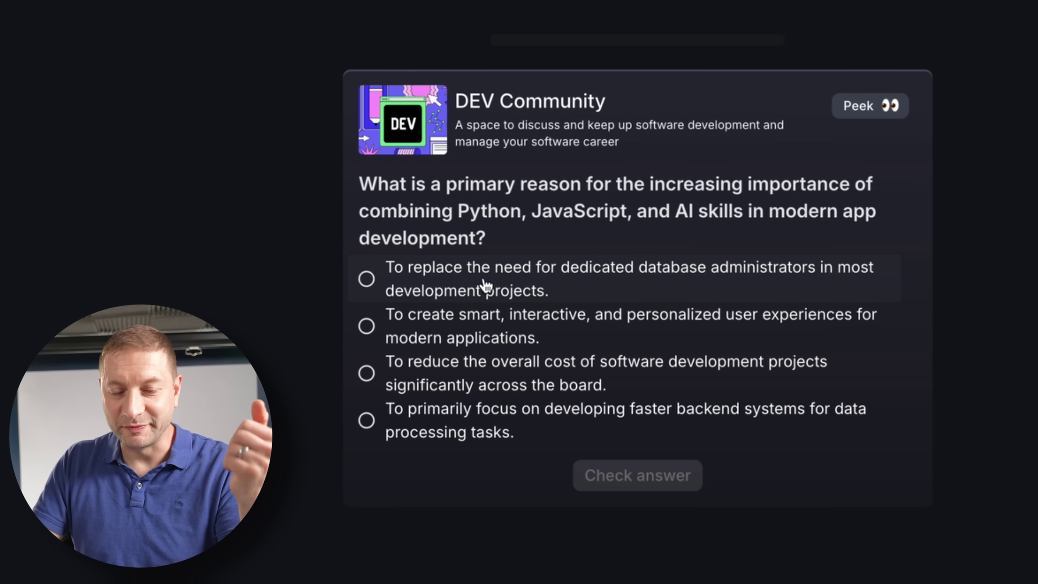
click(395, 281)
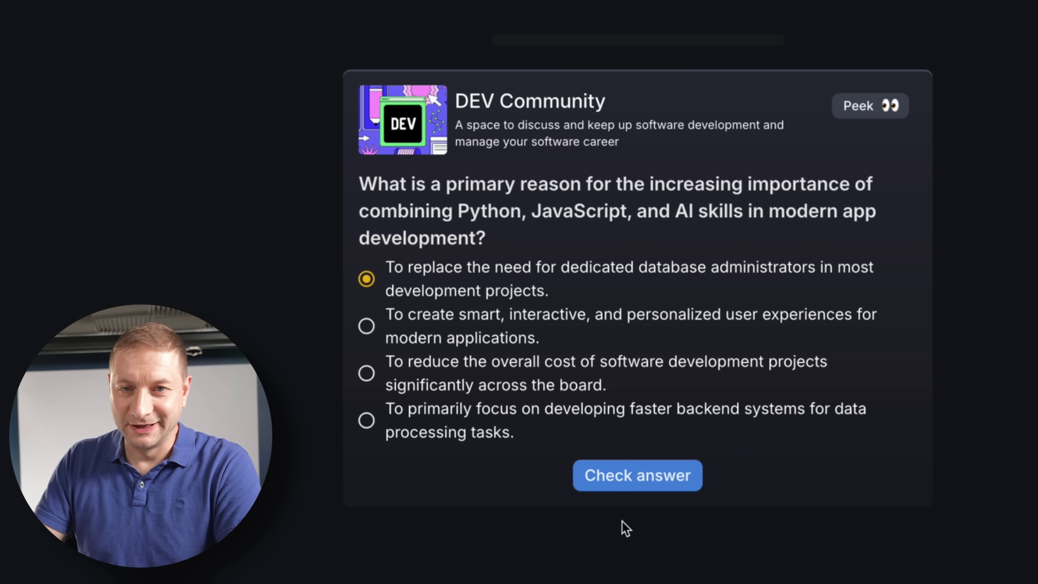
click(646, 486)
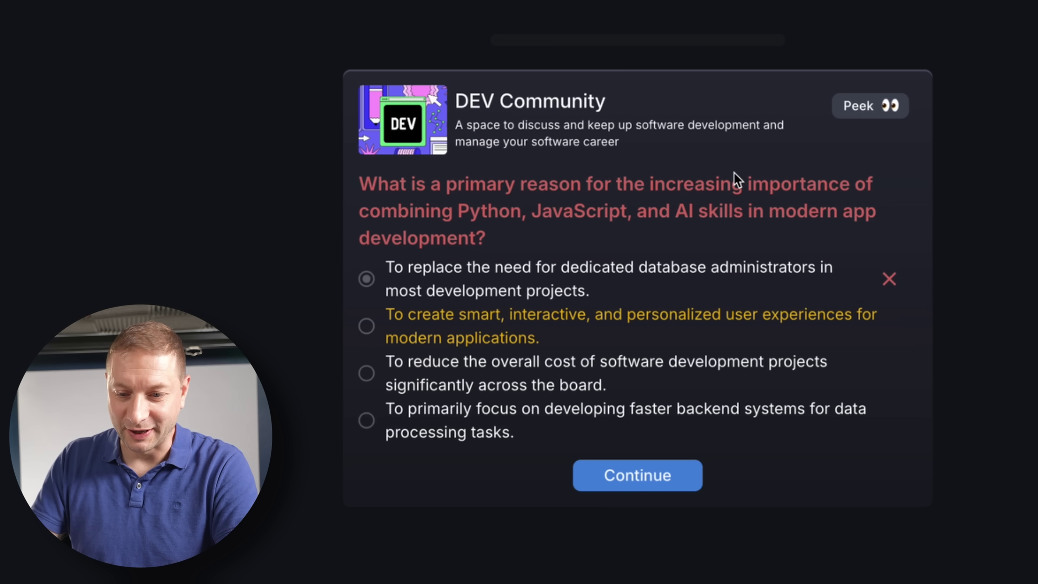
click(879, 108)
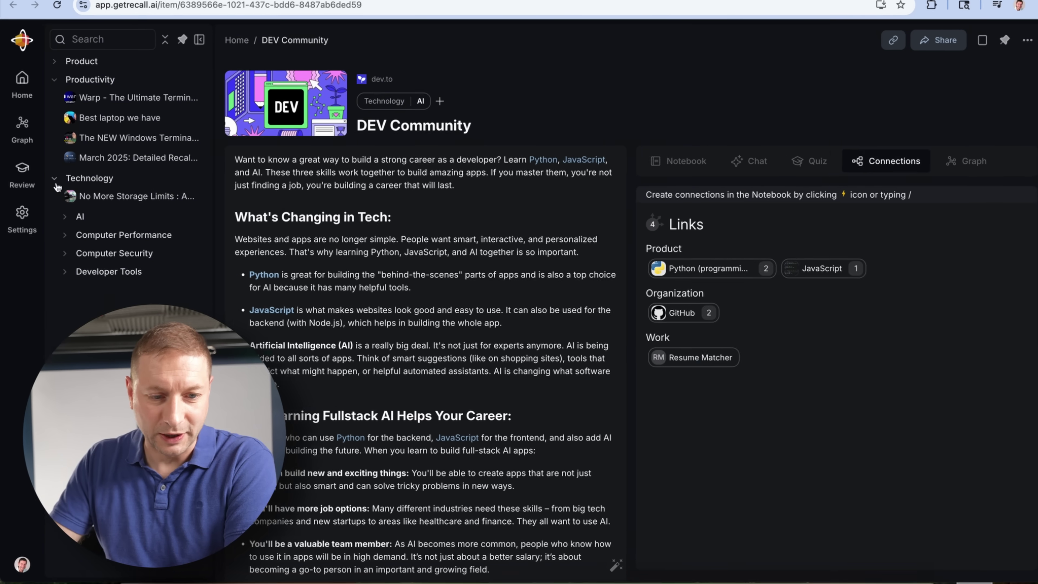
- Collapse the Technology and Productivity folders, then expand Technology to show its subfolders
click(53, 176)
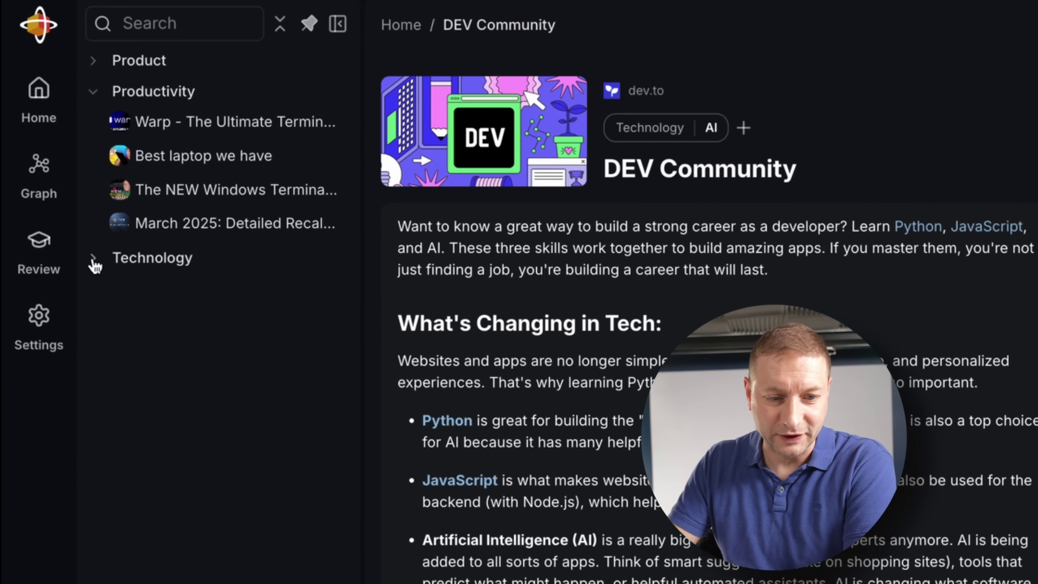
click(54, 80)
click(100, 94)
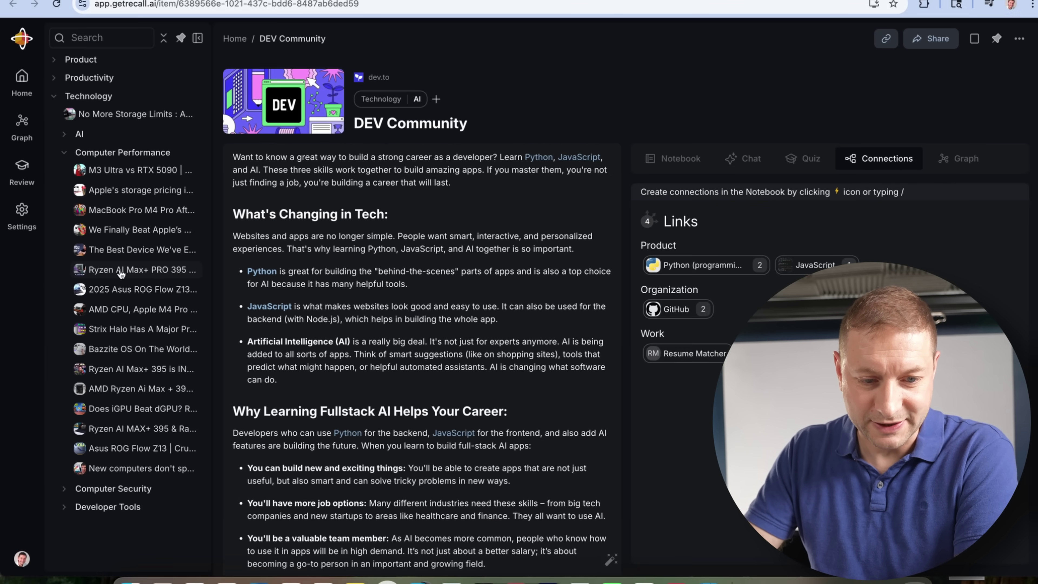
- Open the saved Ryzen AI Max+ PRO 395 Dominates Other Laptop Chips! video in Recall
click(171, 264)
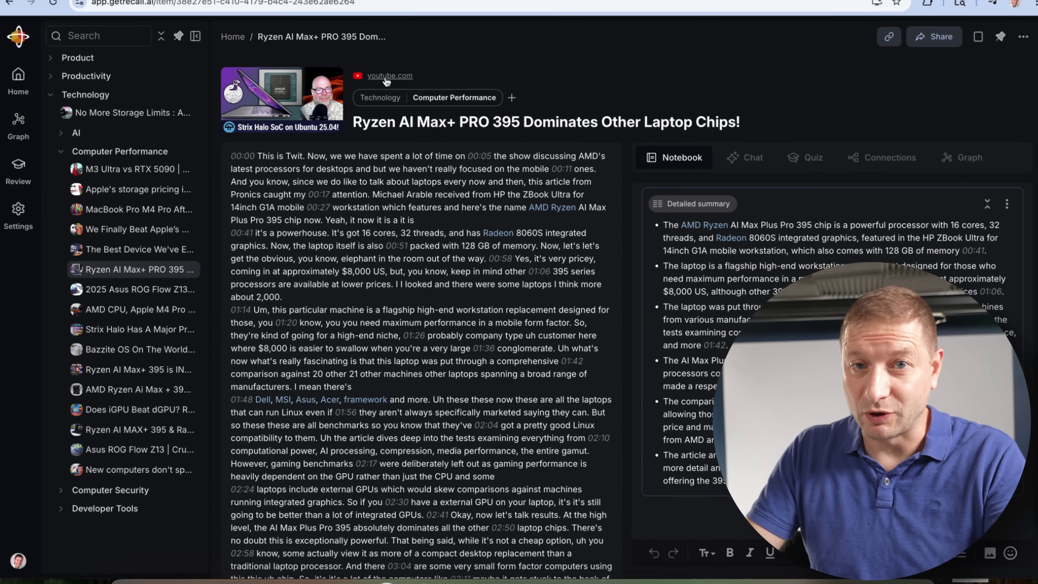
- Go to the Ryzen video's YouTube source and run the Recall extension on that page
click(411, 41)
mouse_move(962, 166)
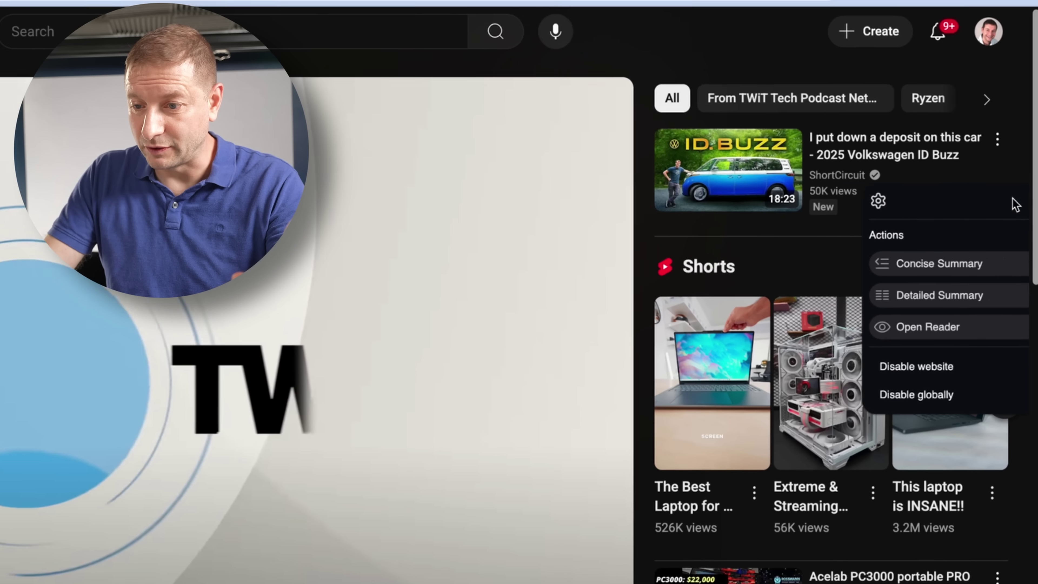
click(862, 2)
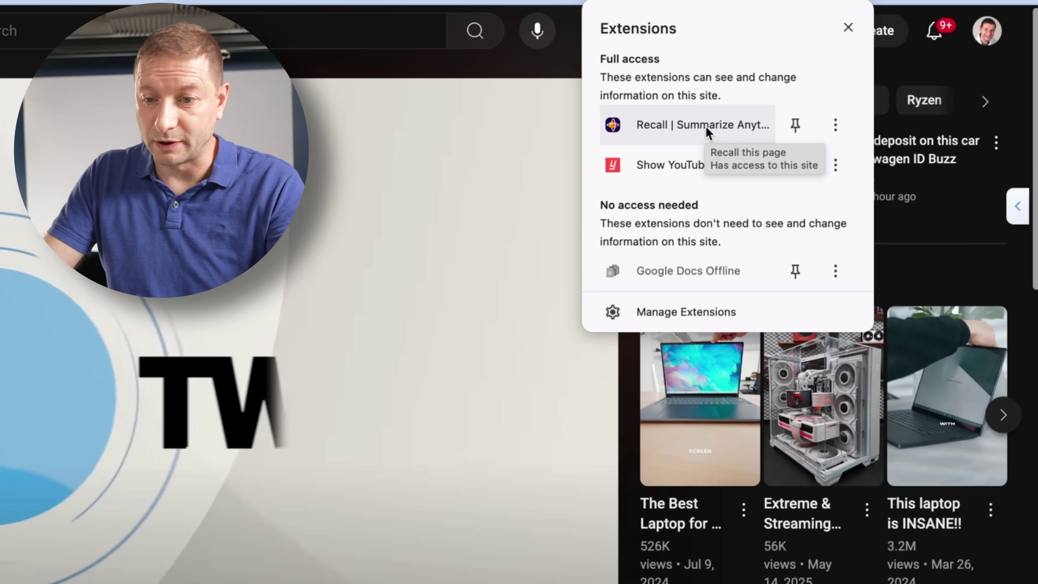
click(703, 135)
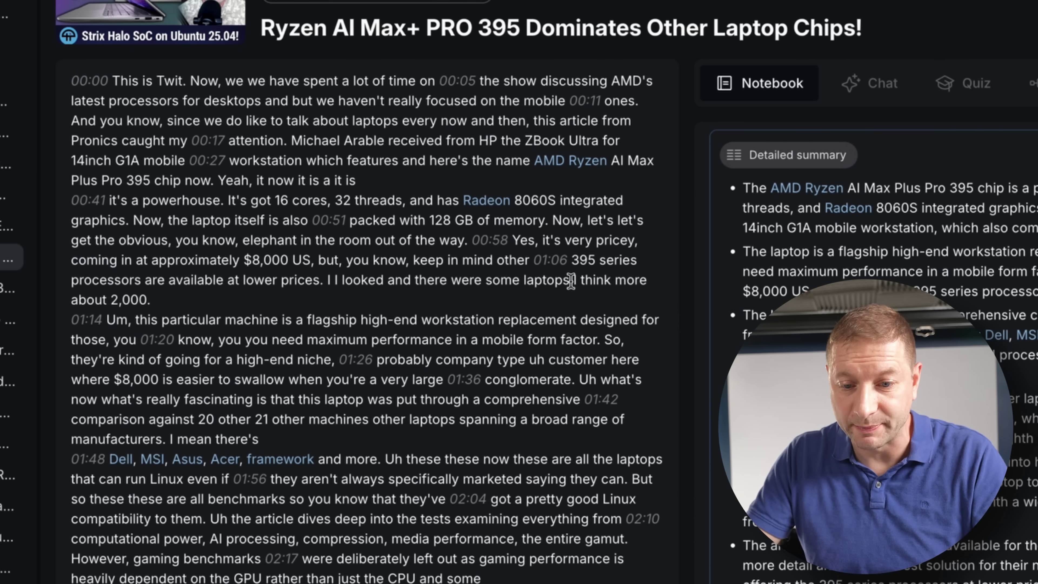
scroll(435, 301, down, 10)
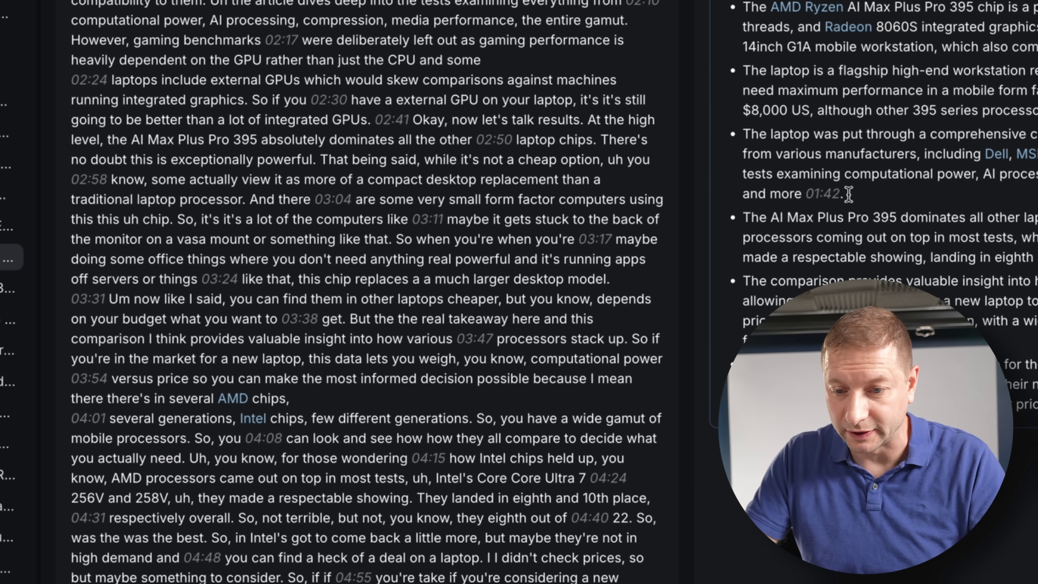
scroll(430, 212, down, 3)
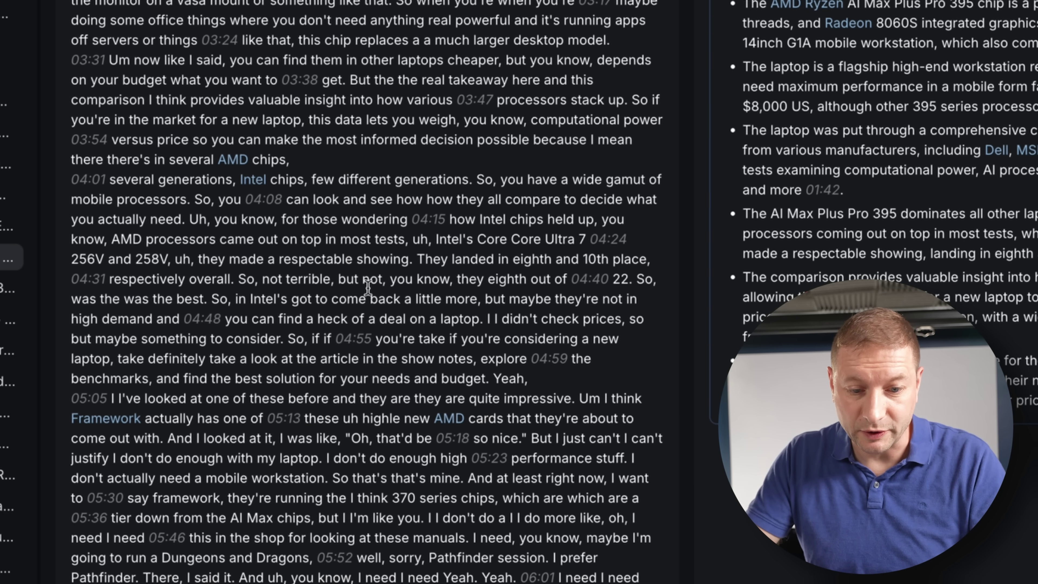
scroll(404, 236, up, 10)
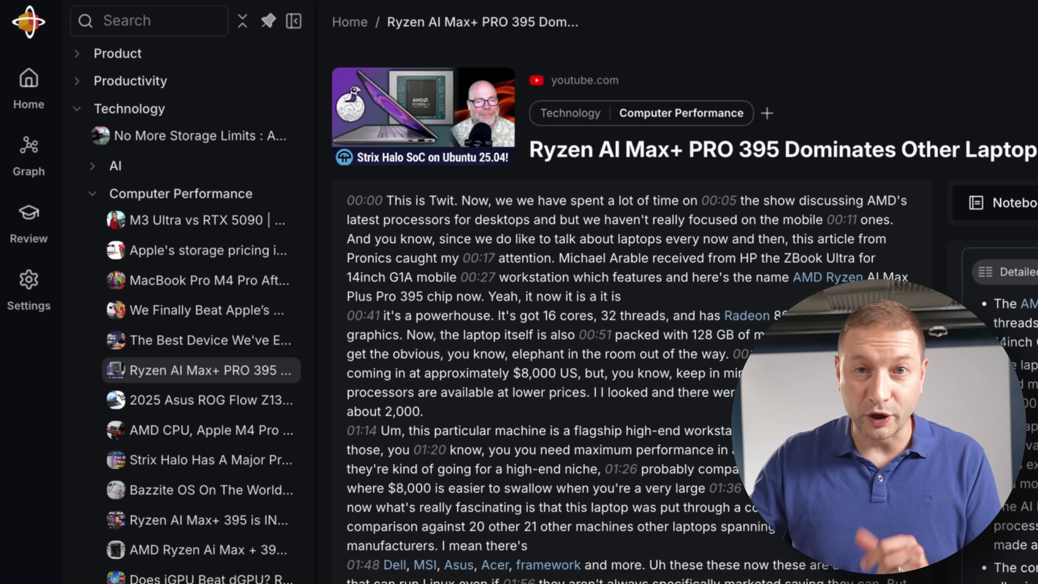
- Collapse Computer Performance and toggle the Product, Productivity and Technology folders in the sidebar
click(93, 193)
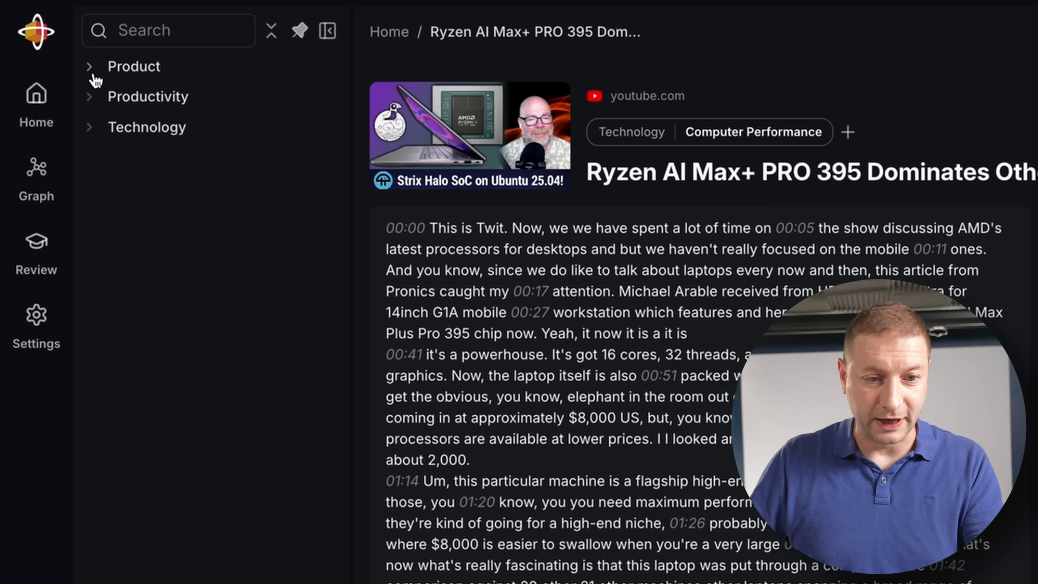
click(92, 75)
click(93, 128)
click(93, 128)
click(94, 164)
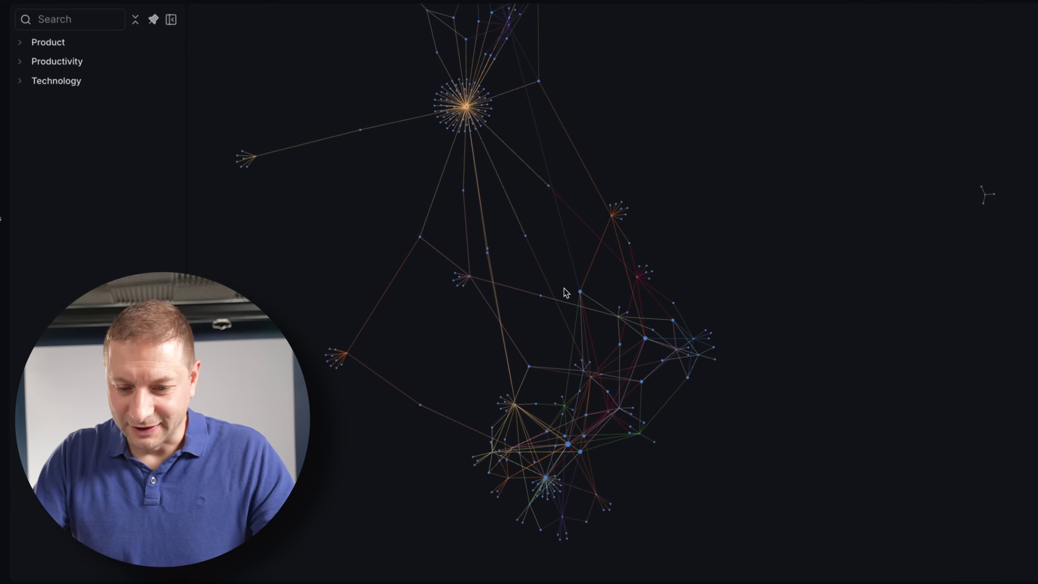
- Open the AMD node's page from the knowledge graph near the Ryzen node
mouse_move(545, 477)
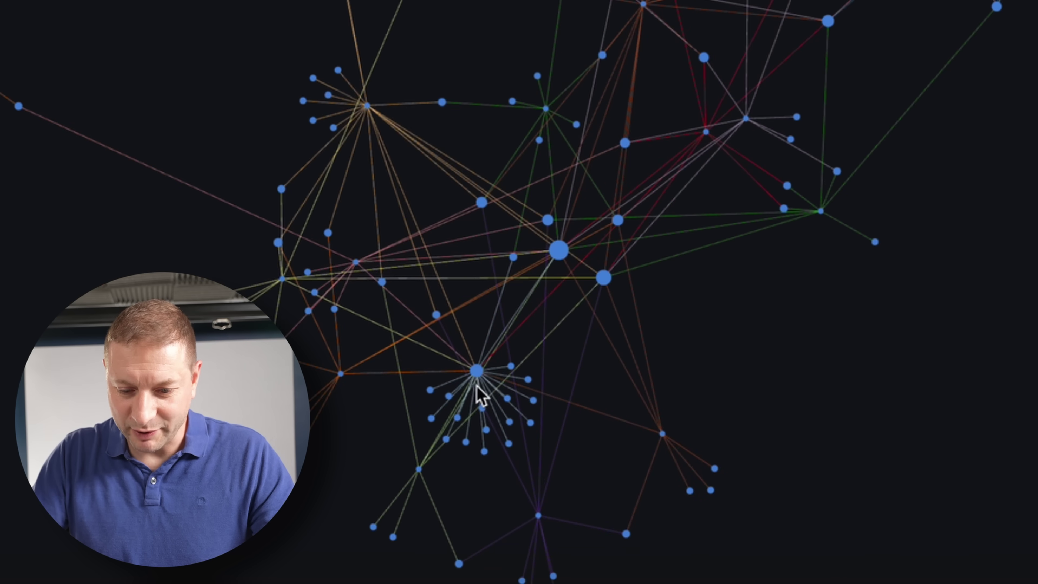
click(592, 423)
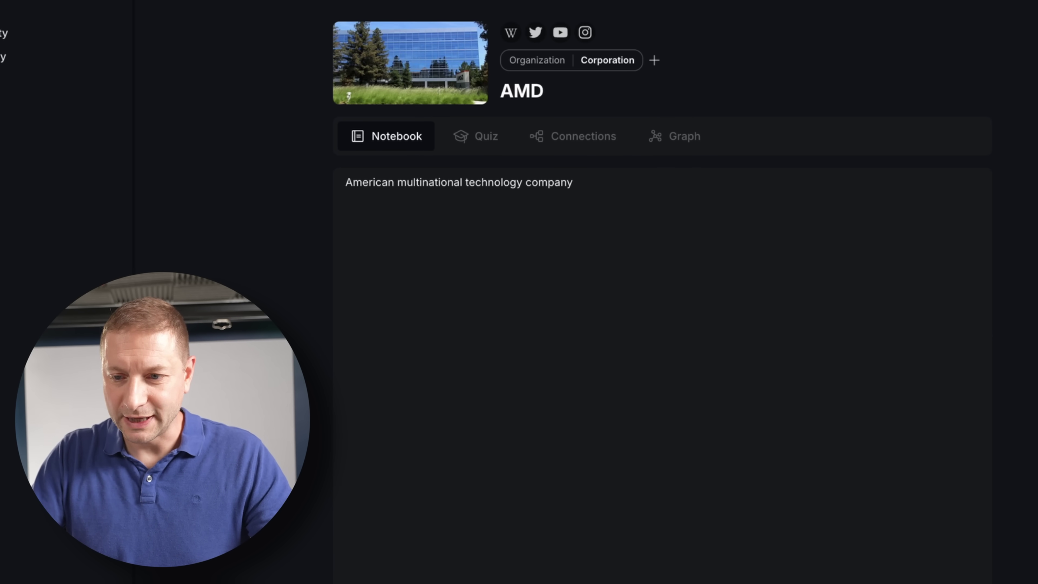
- Open Santa Clara, California from AMD's page, generate its full summary, then go to dev.to
drag(365, 201, 830, 552)
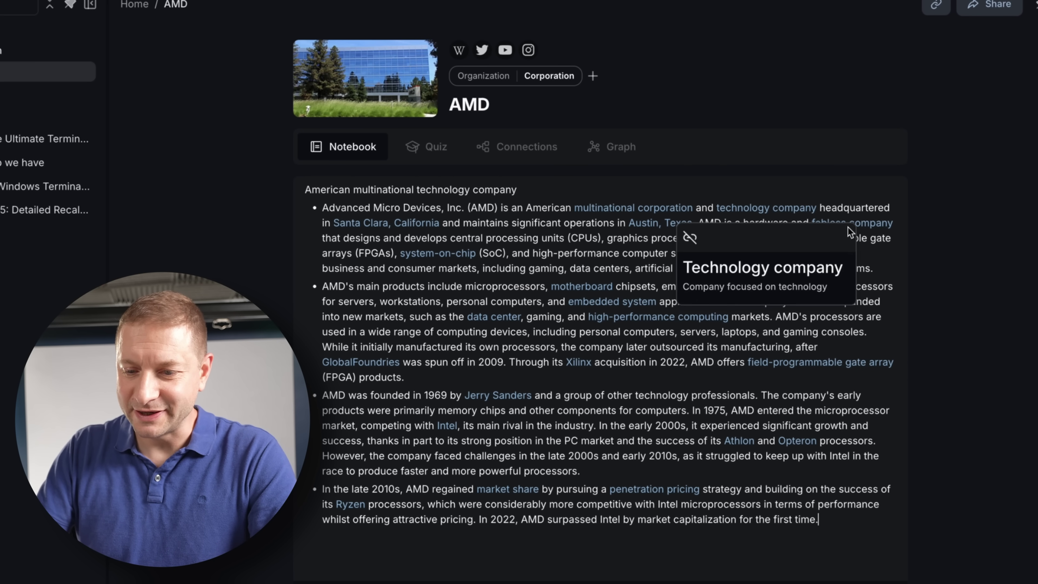
mouse_move(851, 232)
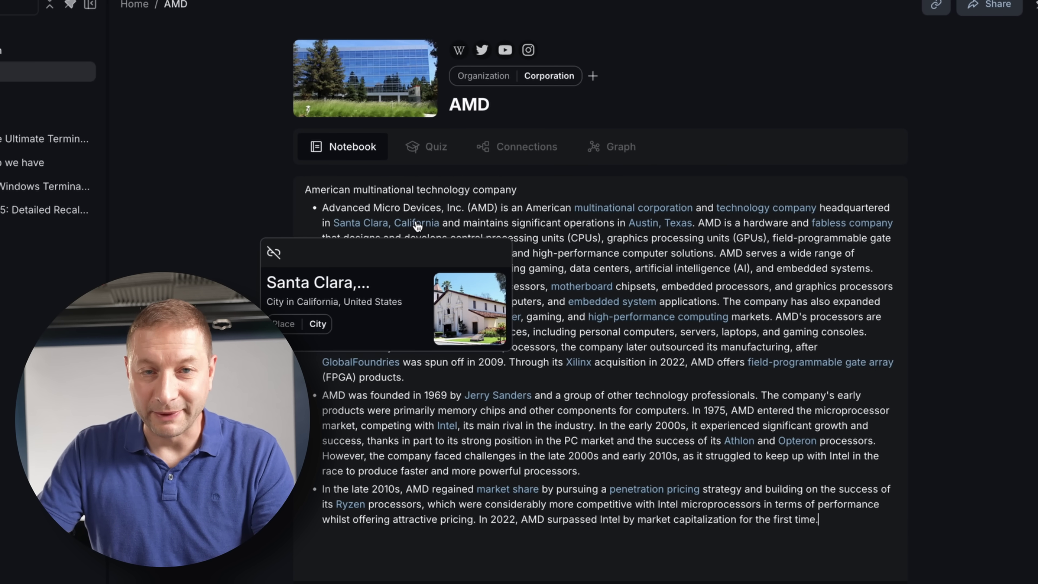
click(417, 225)
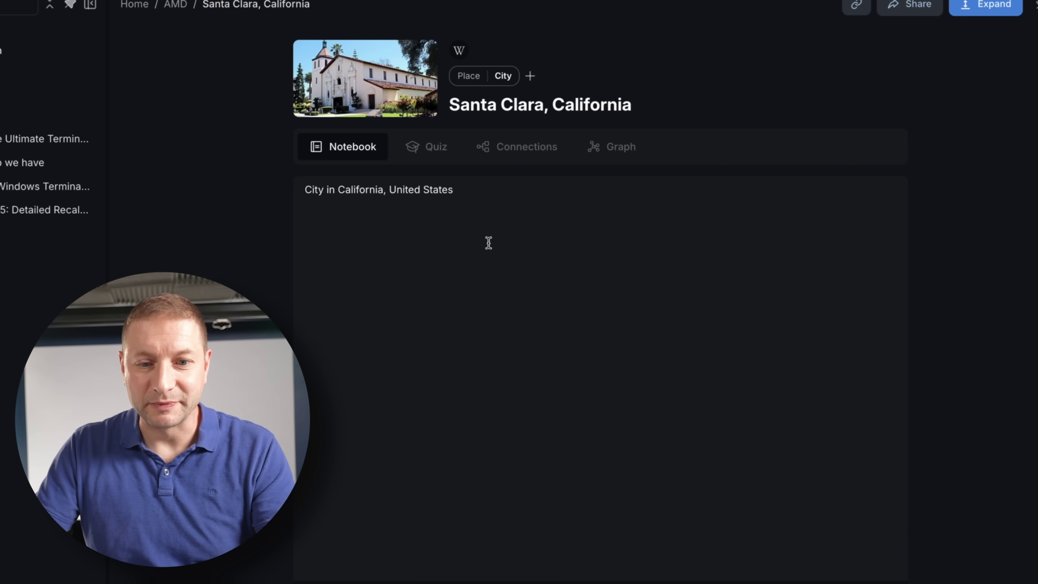
click(983, 12)
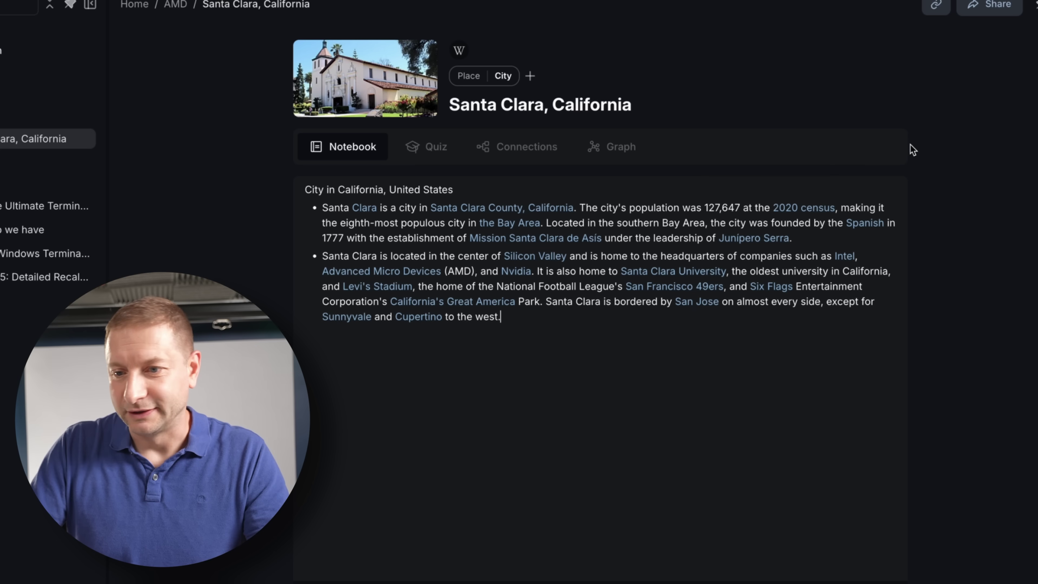
click(296, 7)
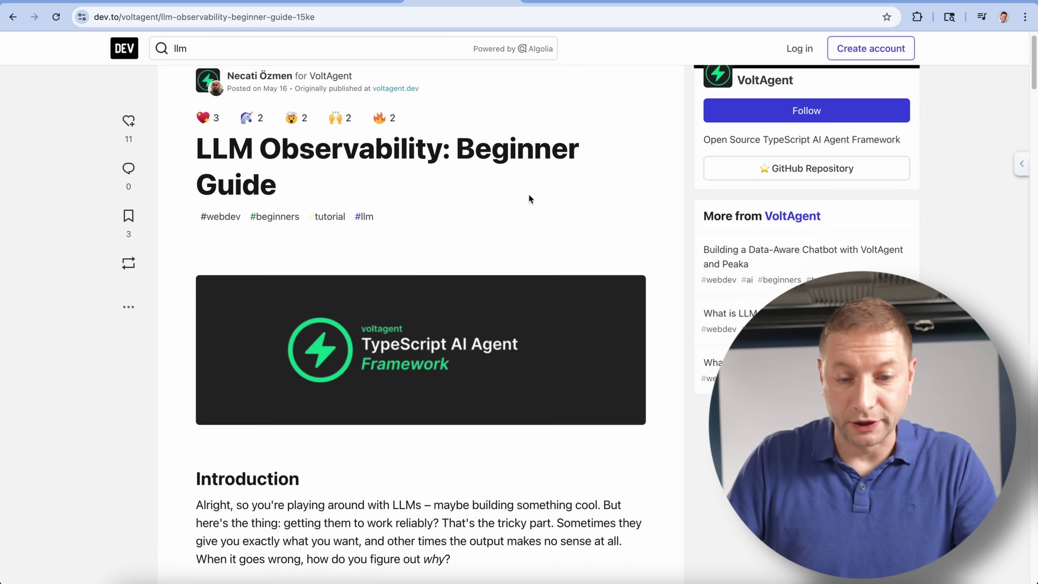
- Scroll the LLM Observability guide to Core Pieces and bring up Recall's card for LLM
scroll(529, 200, down, 7)
scroll(530, 196, down, 12)
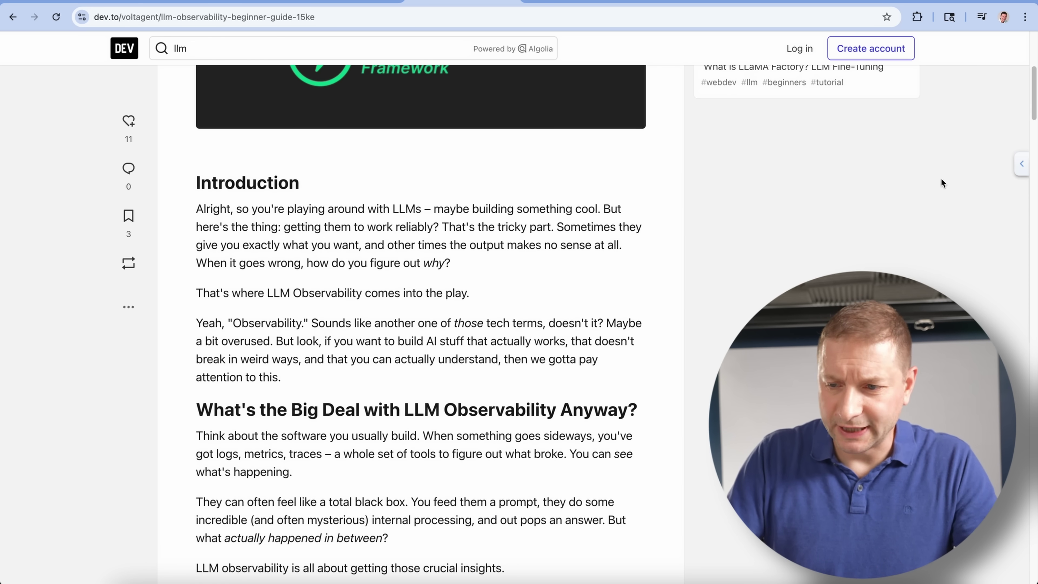
scroll(670, 199, down, 10)
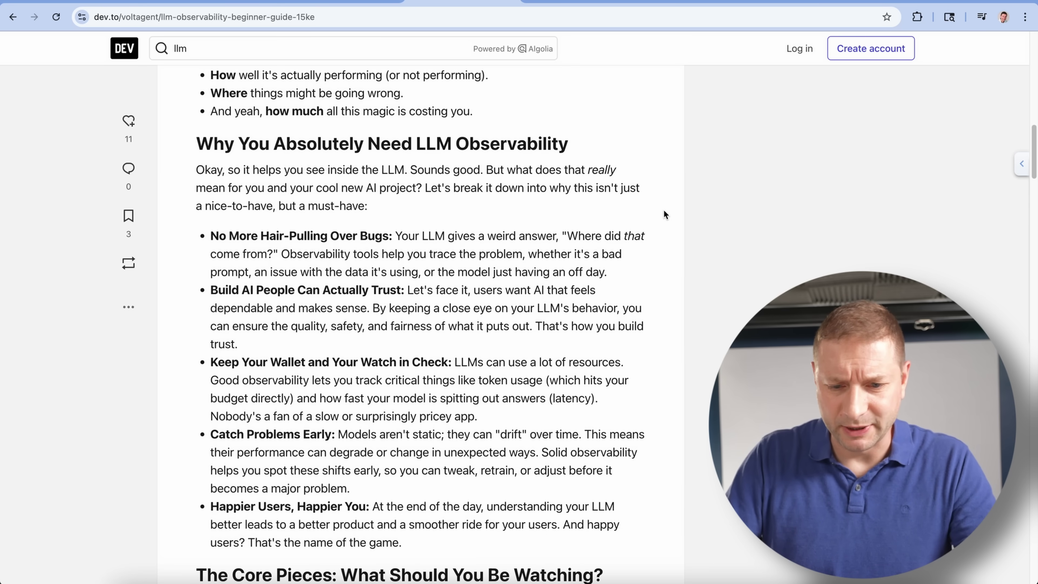
scroll(662, 213, down, 7)
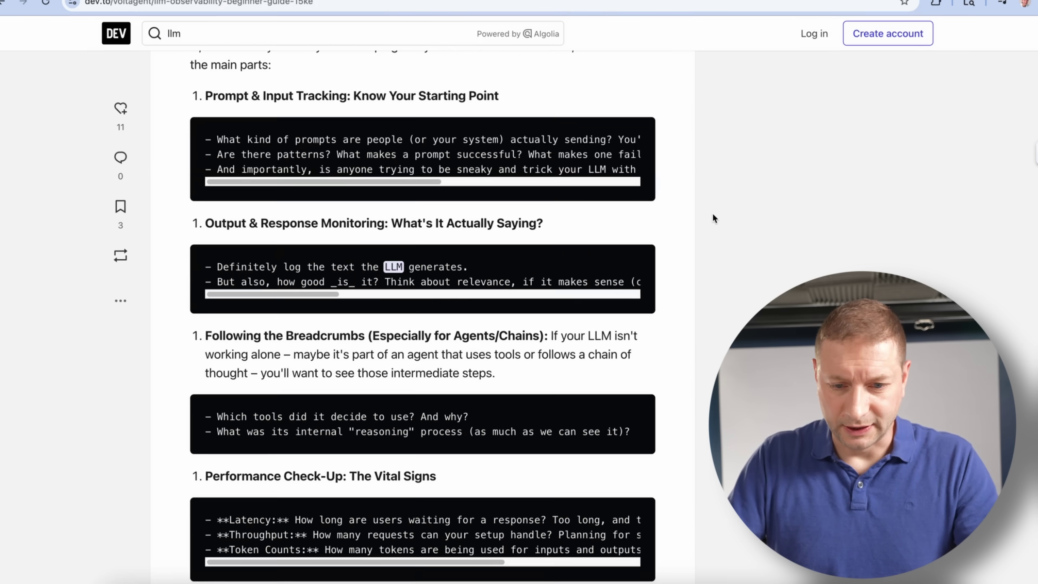
mouse_move(392, 235)
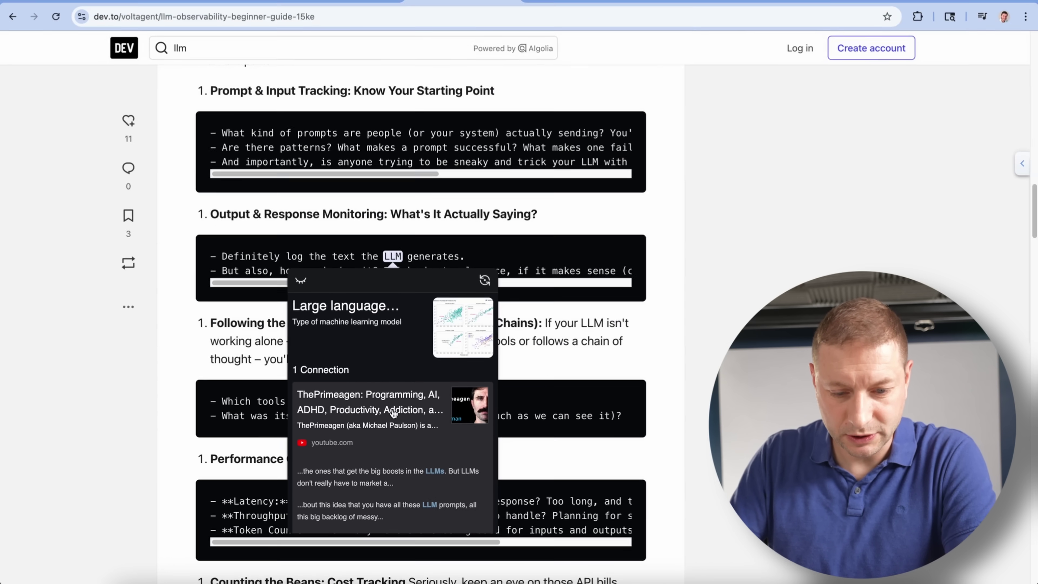
- In a new tab, go to google.com and search for 'ryzen ai'
key(ctrl+t)
text(goo)
key(Return)
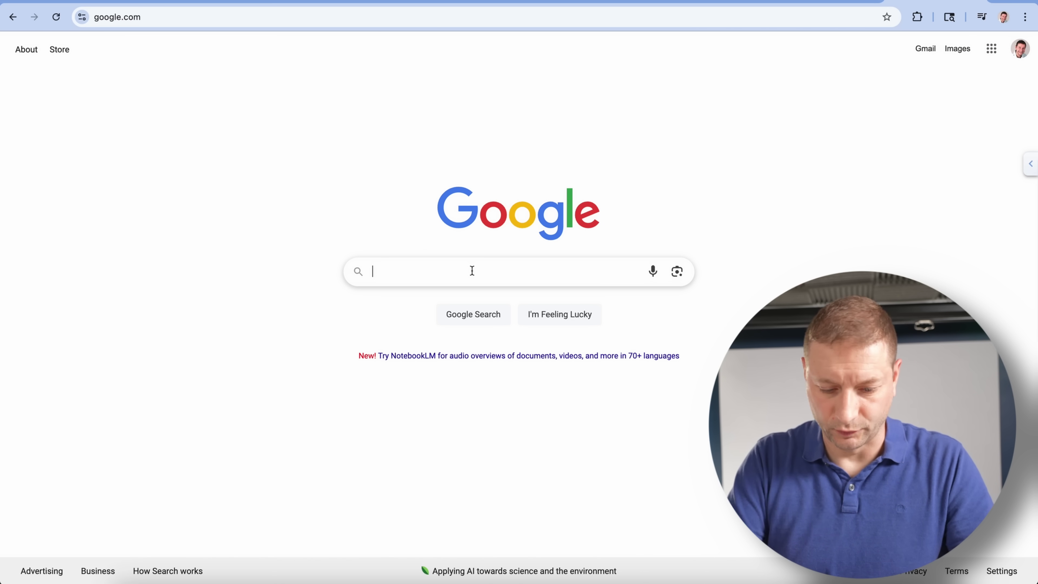
text(ryzenn a)
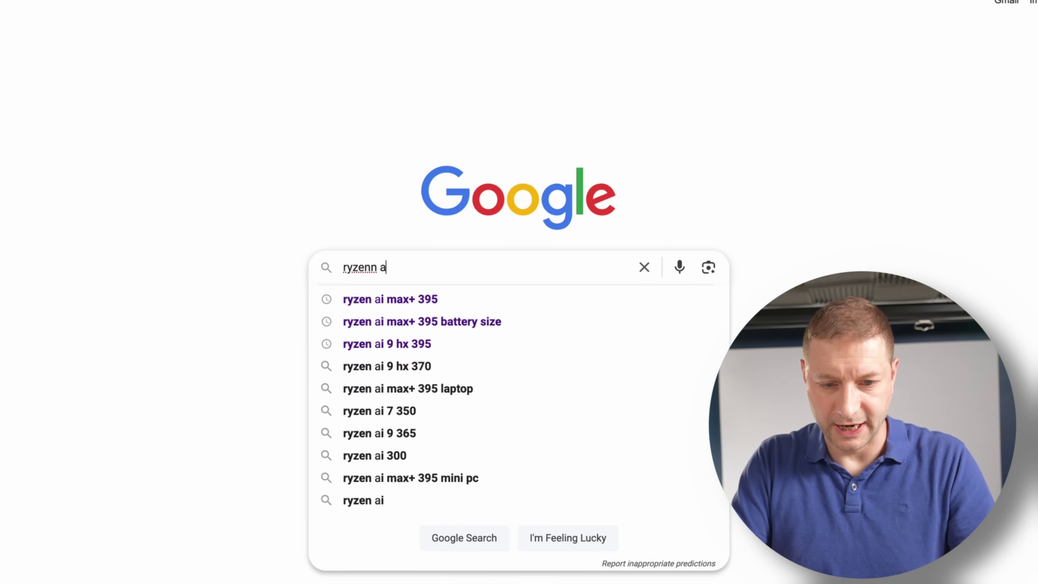
text(i)
key(Return)
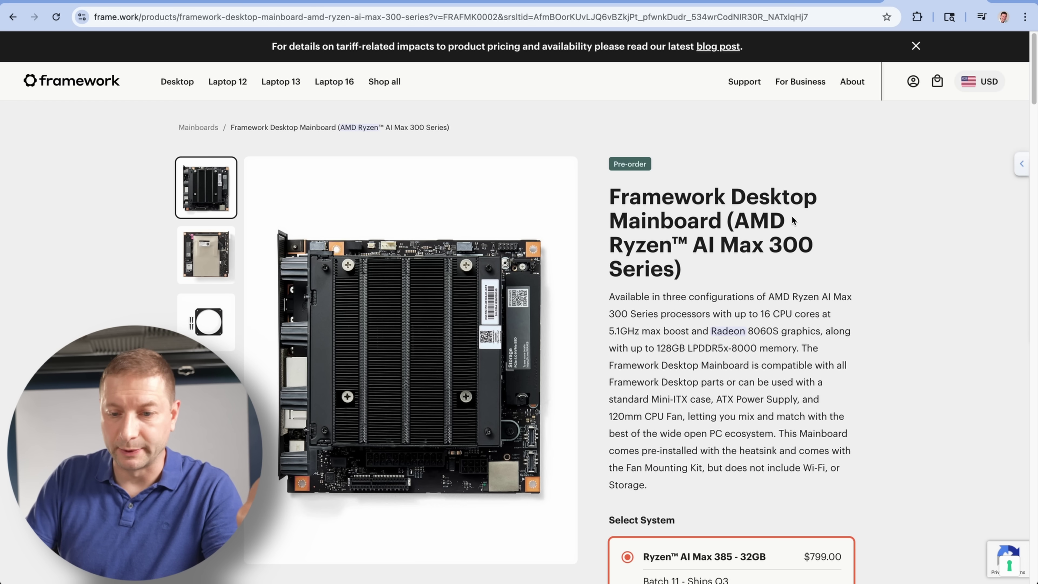
- On the Framework Desktop Mainboard page, show Recall's Ryzen card with 8 connections
scroll(793, 221, down, 1)
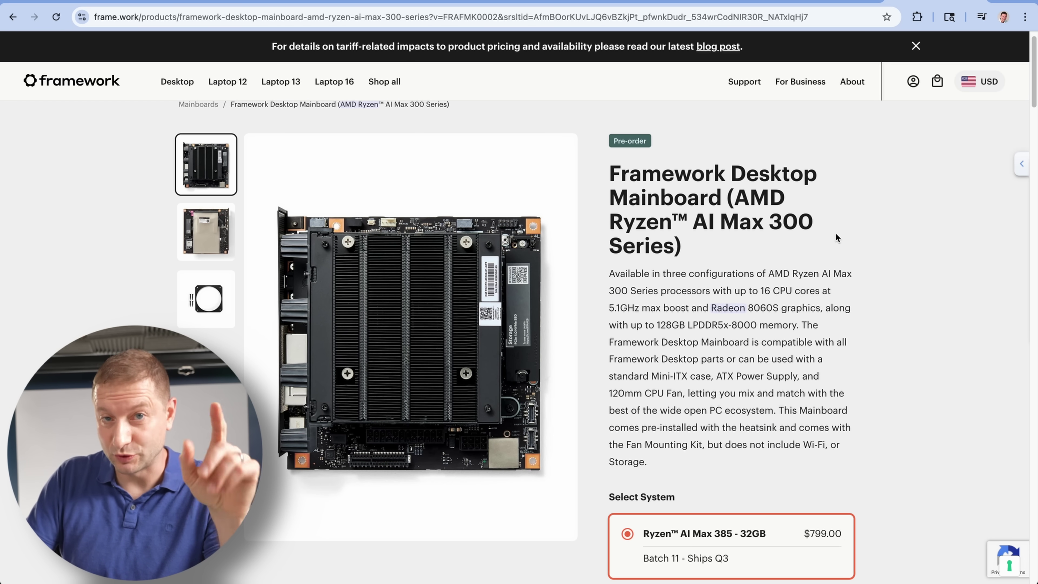
scroll(838, 236, down, 3)
scroll(479, 121, up, 4)
mouse_move(361, 108)
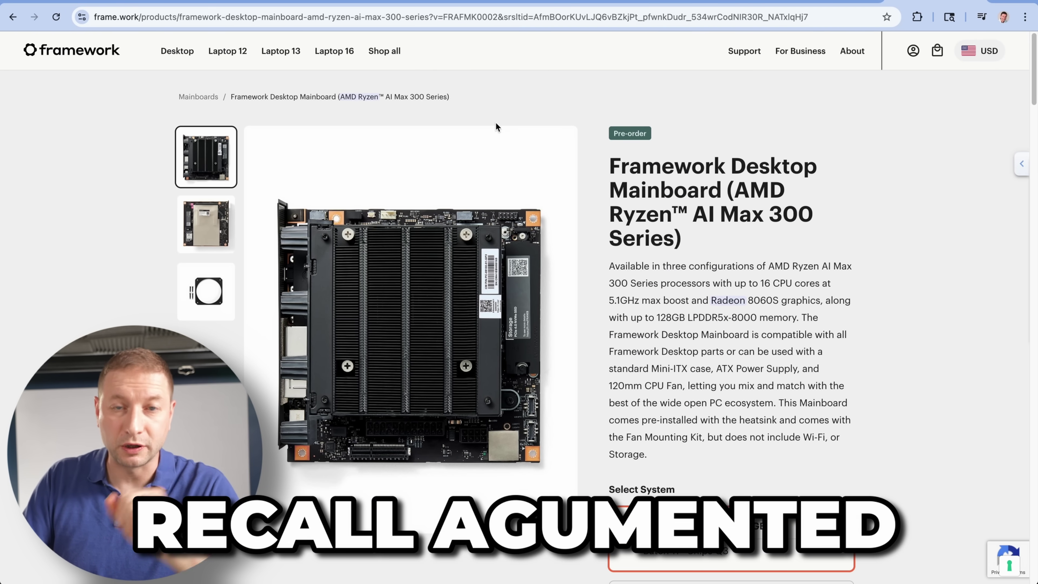
mouse_move(368, 97)
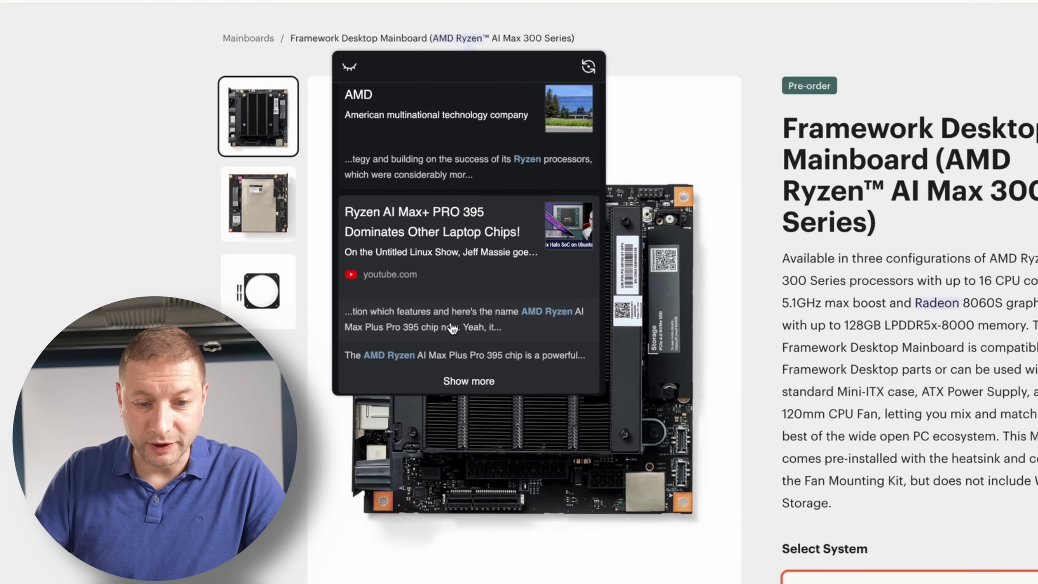
- Browse the Ryzen card's connections, then scroll Recall's Radeon card to the Bazzite OS entry
scroll(453, 329, up, 3)
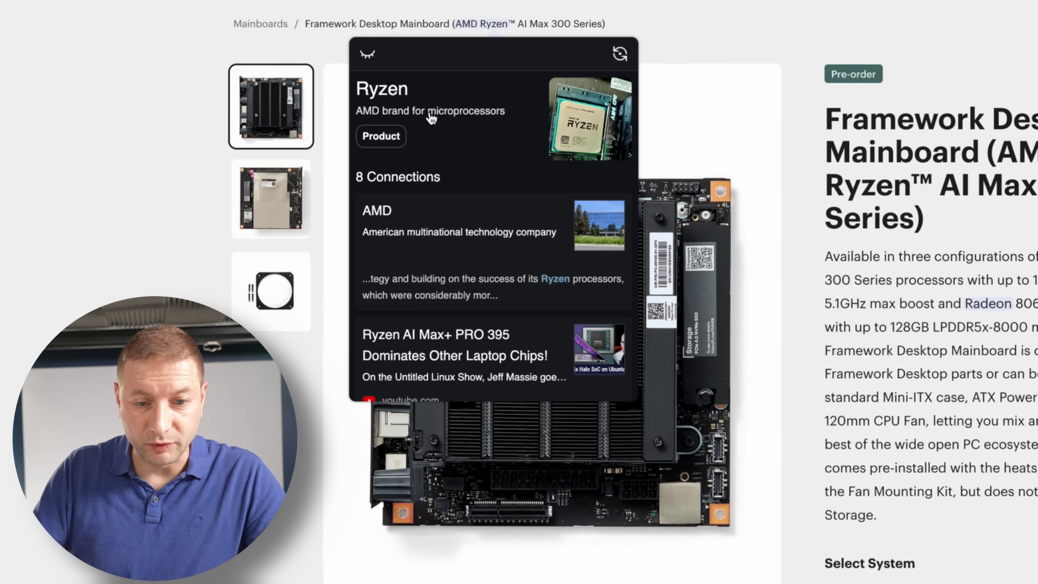
scroll(431, 119, down, 5)
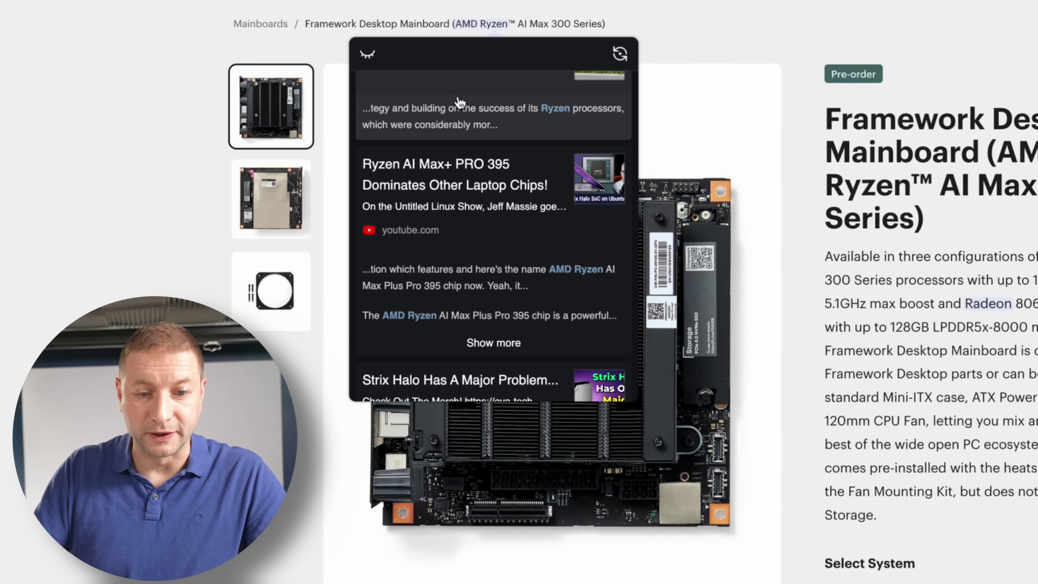
scroll(460, 102, down, 1)
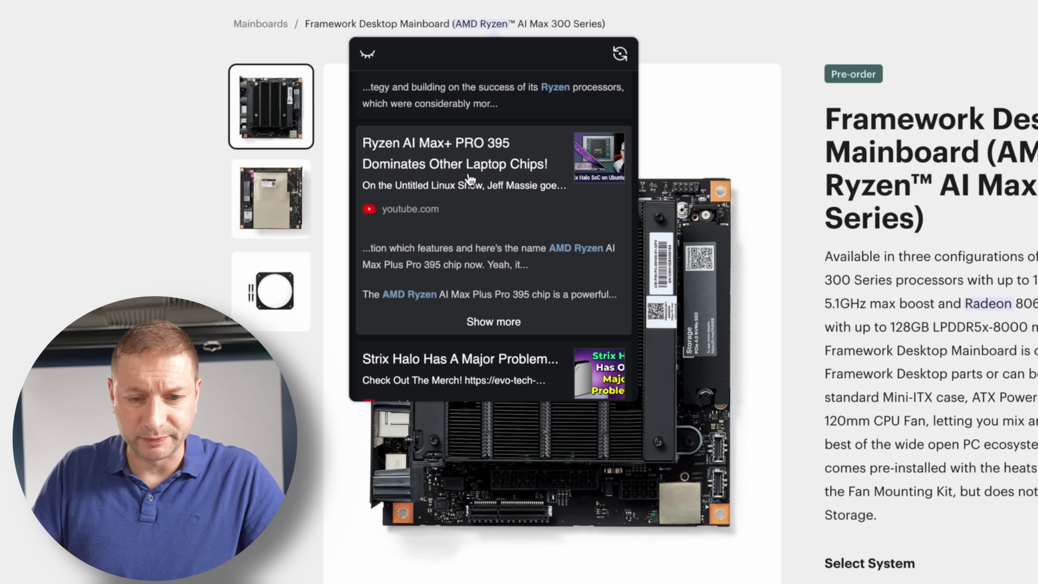
scroll(472, 179, down, 4)
scroll(472, 183, down, 9)
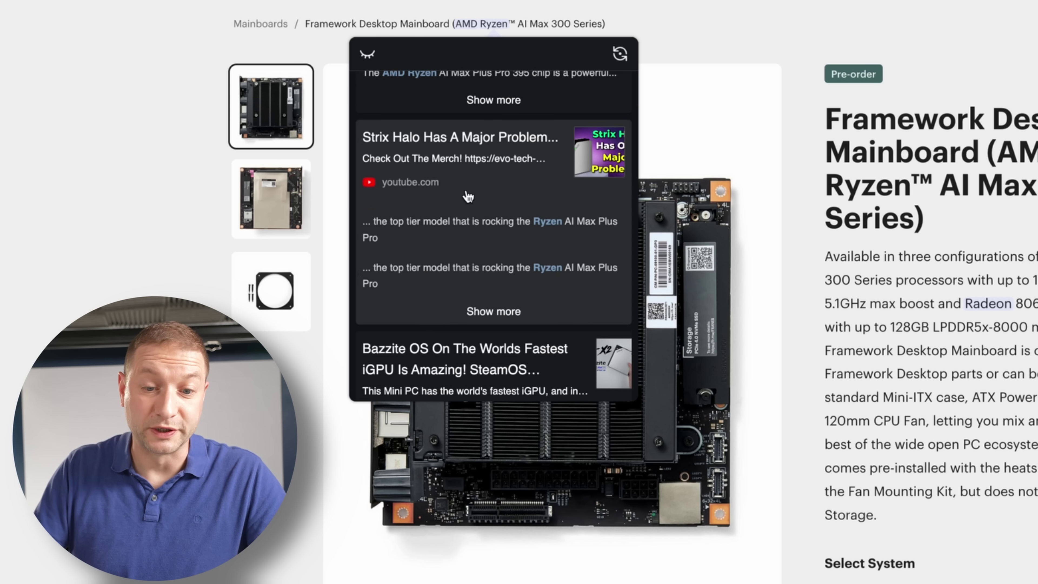
scroll(473, 183, down, 2)
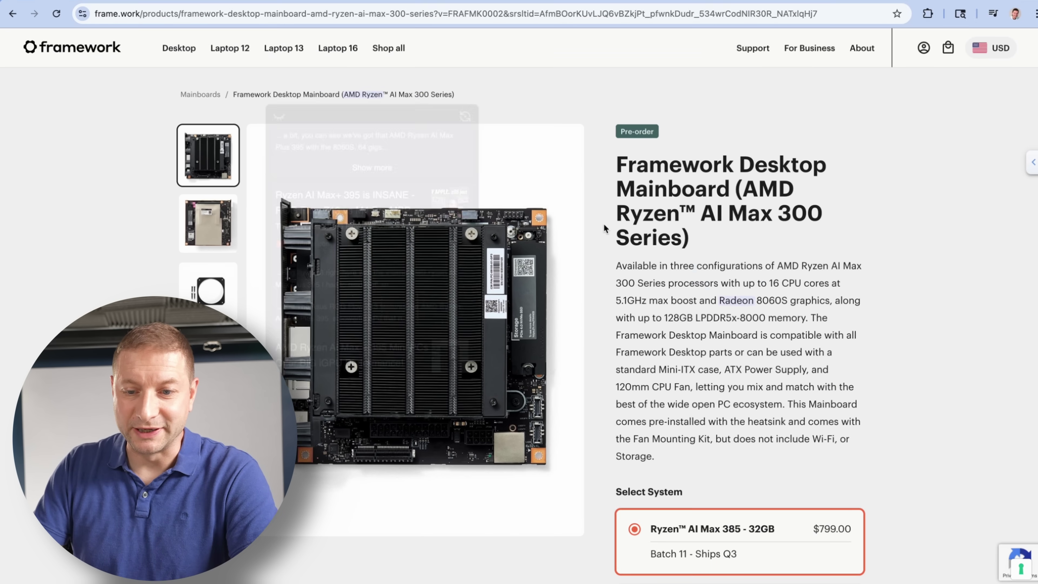
mouse_move(726, 303)
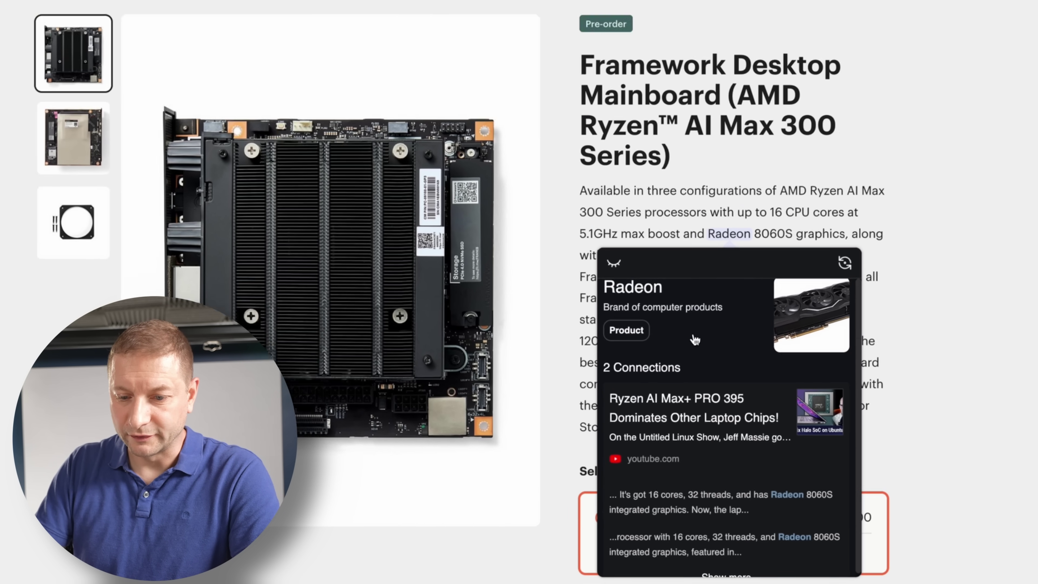
scroll(690, 392, down, 5)
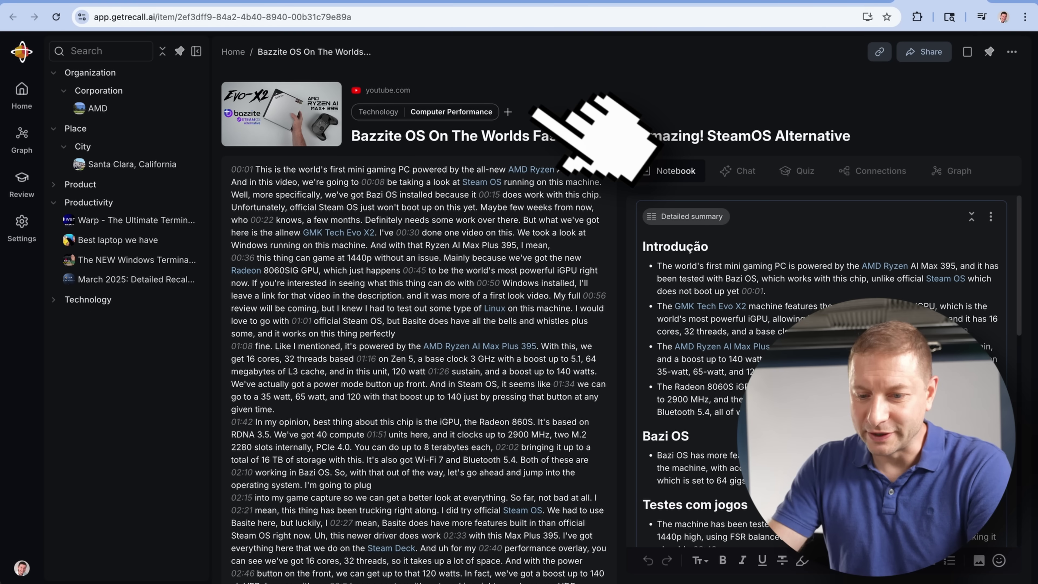
- Play the saved Bazzite OS video on YouTube from its Recall entry
click(404, 92)
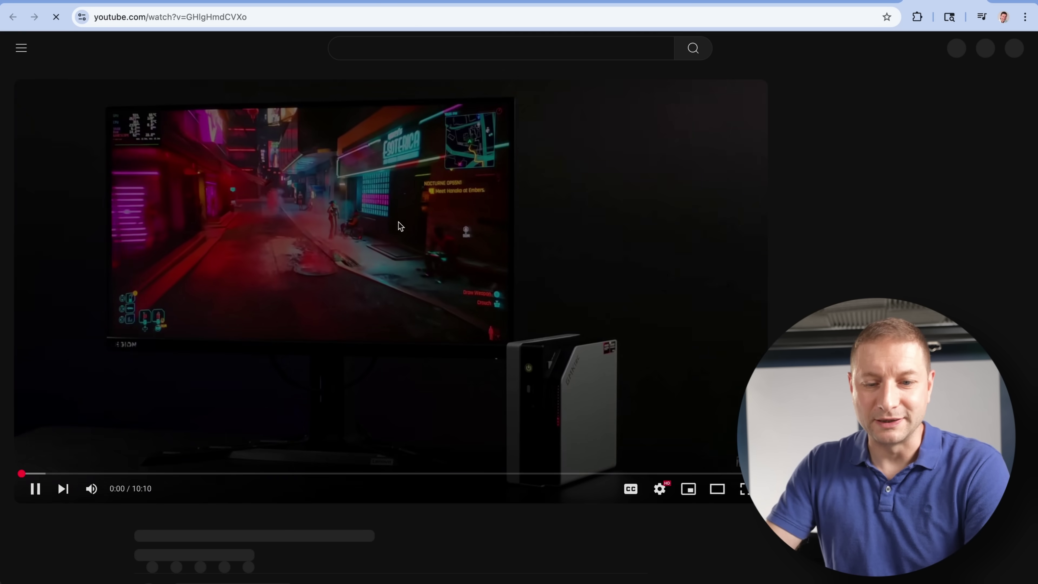